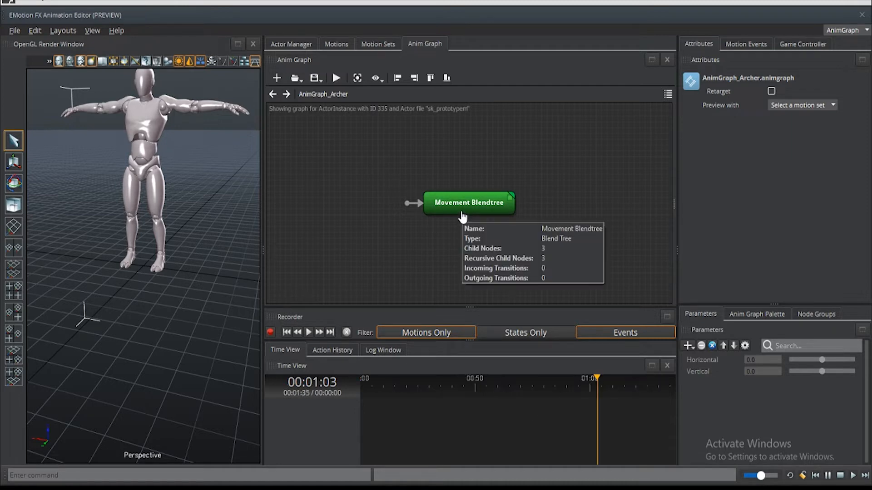
# Play the als_lf_walk_f motion on the character from the list of motions
pyautogui.click(337, 44)
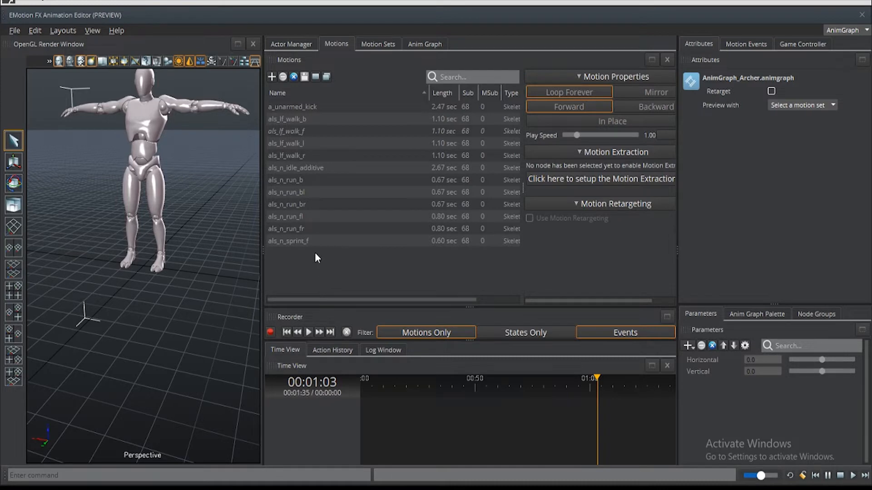
pyautogui.click(297, 131)
pyautogui.doubleClick(296, 132)
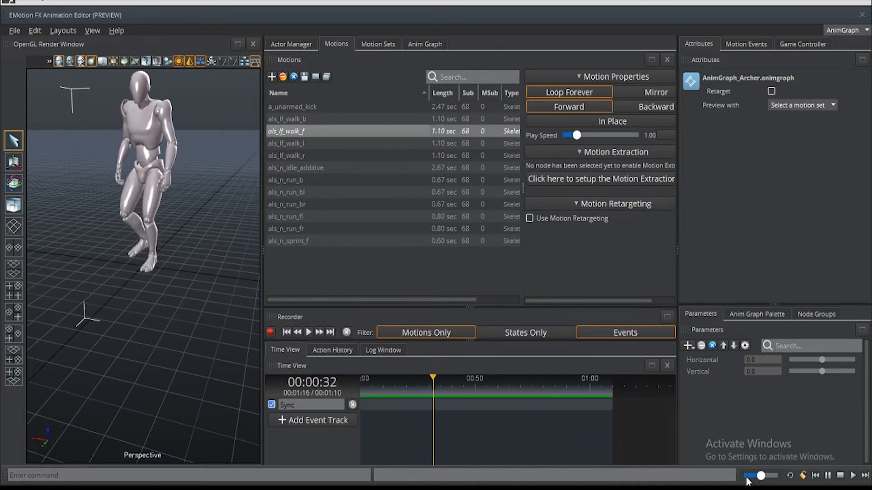
# Preview the walk at a faster playback speed, restore the speed, and stop, scrub and restart the motion
pyautogui.moveTo(760, 475); pyautogui.dragTo(771, 477)
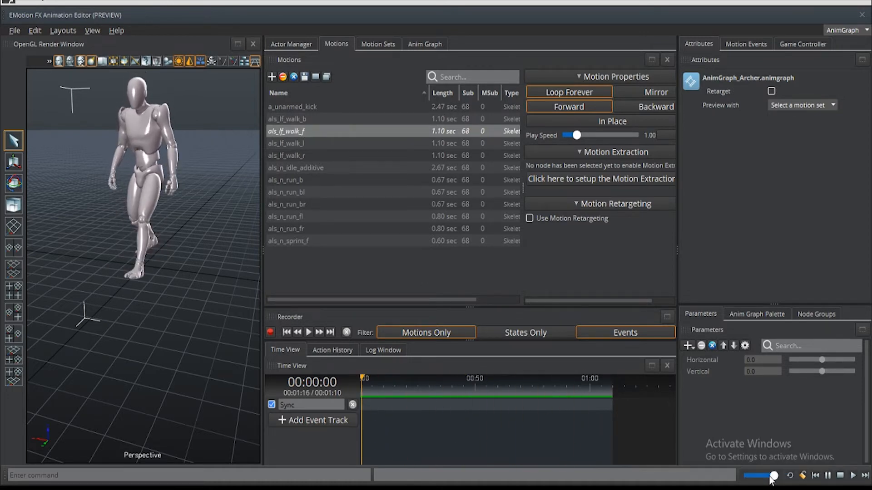
pyautogui.moveTo(773, 475); pyautogui.dragTo(760, 475)
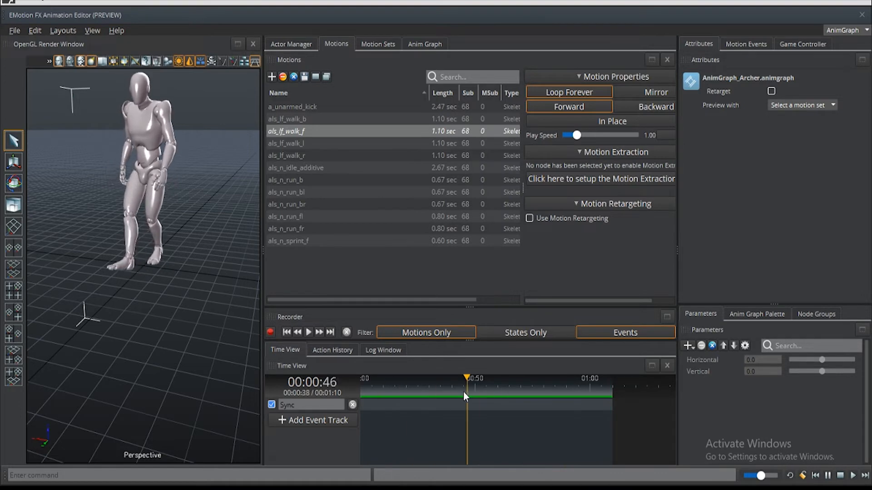
pyautogui.click(840, 478)
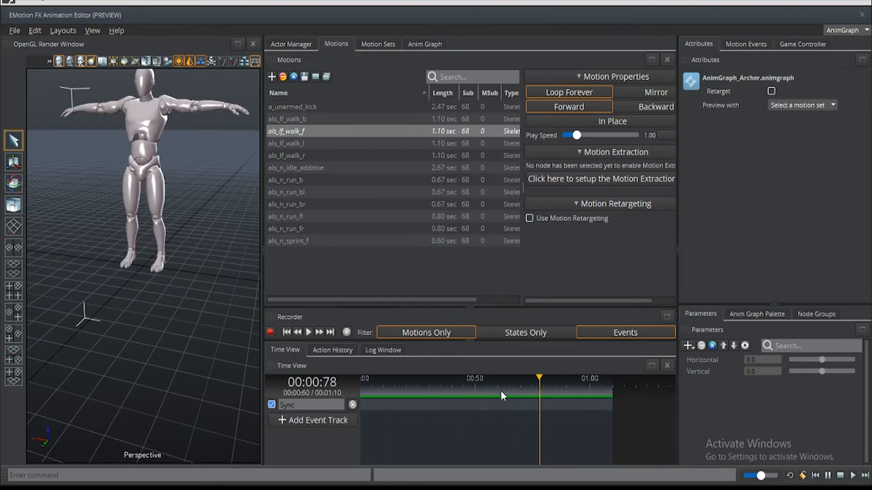
pyautogui.moveTo(501, 391); pyautogui.dragTo(527, 397)
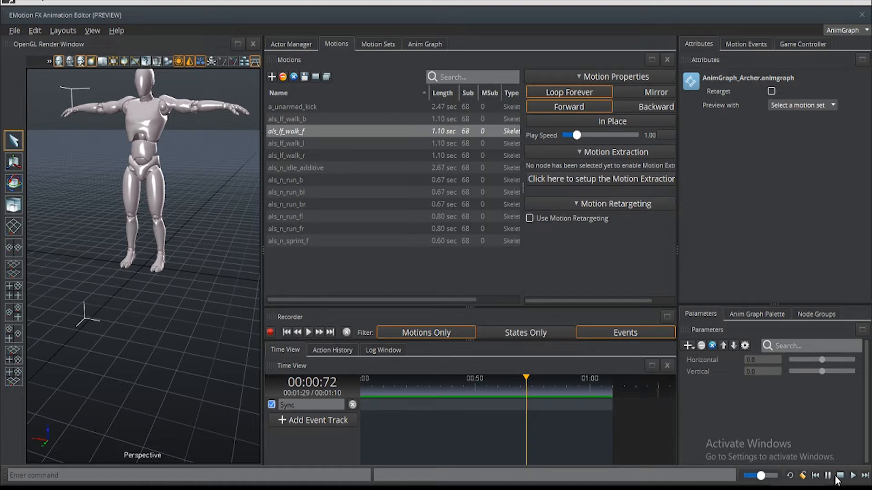
pyautogui.click(853, 476)
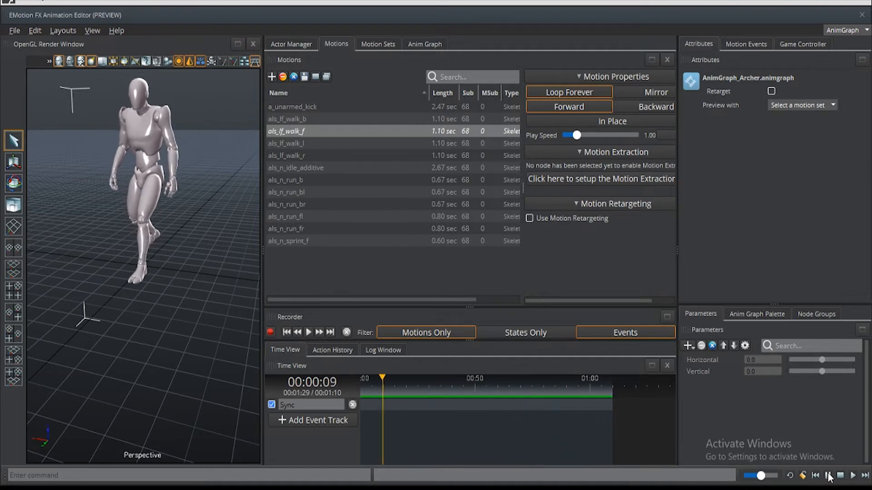
# Pause the walk and add a motion event to the Sync track at about 0.12 s, at the left foot's contact
pyautogui.click(829, 475)
pyautogui.moveTo(396, 383); pyautogui.dragTo(347, 380)
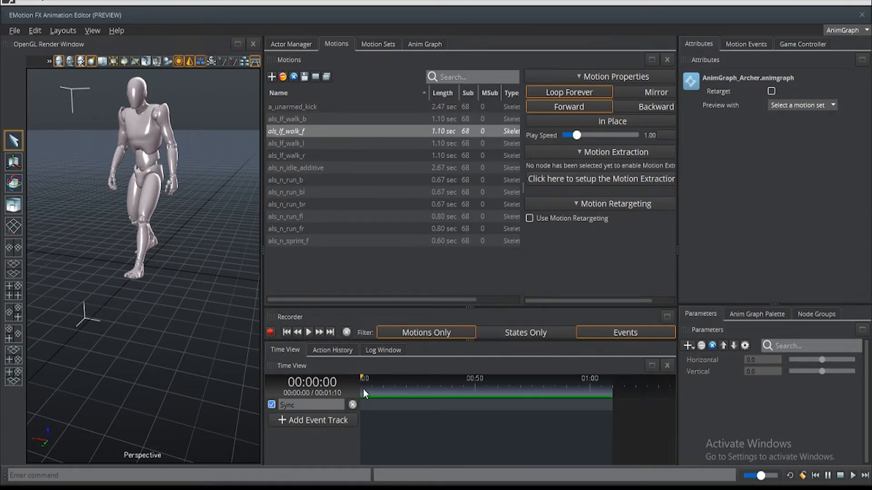
pyautogui.moveTo(364, 388); pyautogui.dragTo(388, 394)
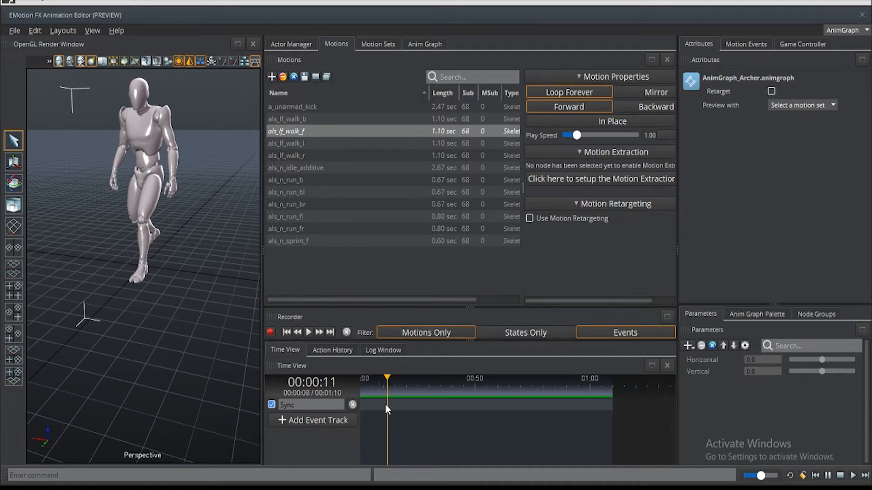
pyautogui.rightClick(387, 404)
pyautogui.click(420, 412)
# Add a second motion event to the Sync track at about 0.75 s, at the right foot's contact
pyautogui.moveTo(389, 381); pyautogui.dragTo(532, 396)
pyautogui.rightClick(532, 403)
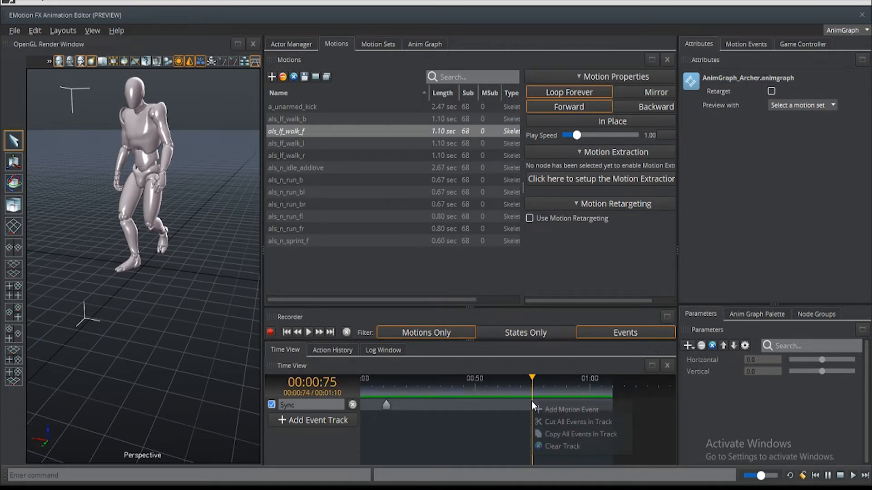
pyautogui.click(547, 408)
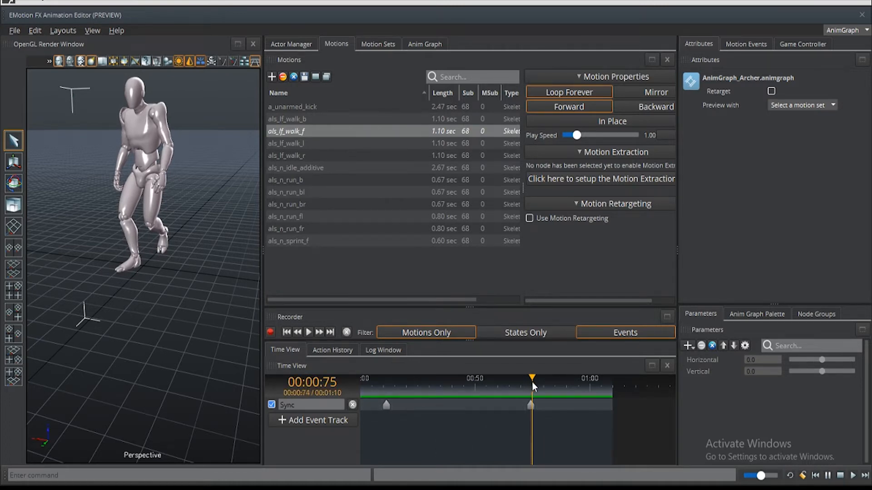
pyautogui.moveTo(533, 382); pyautogui.dragTo(499, 391)
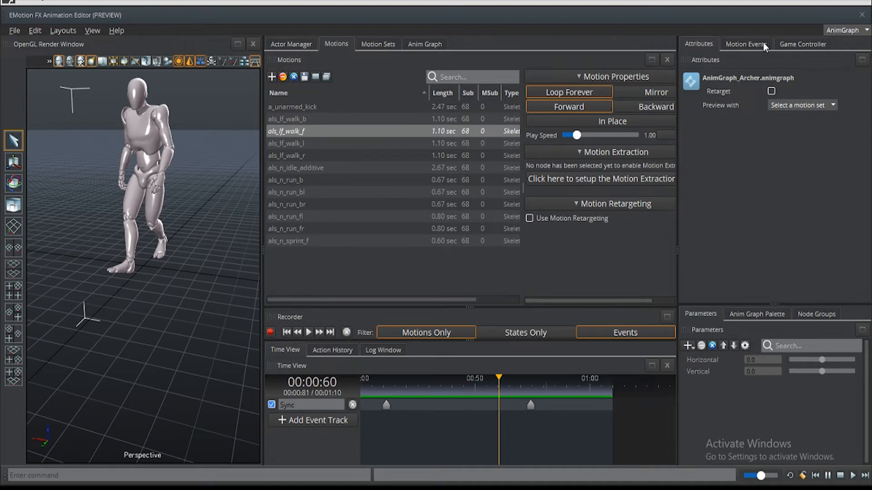
# Add TwoStringEventData to the second motion event on the Sync track and set its Parameters value to RightFoot
pyautogui.click(747, 43)
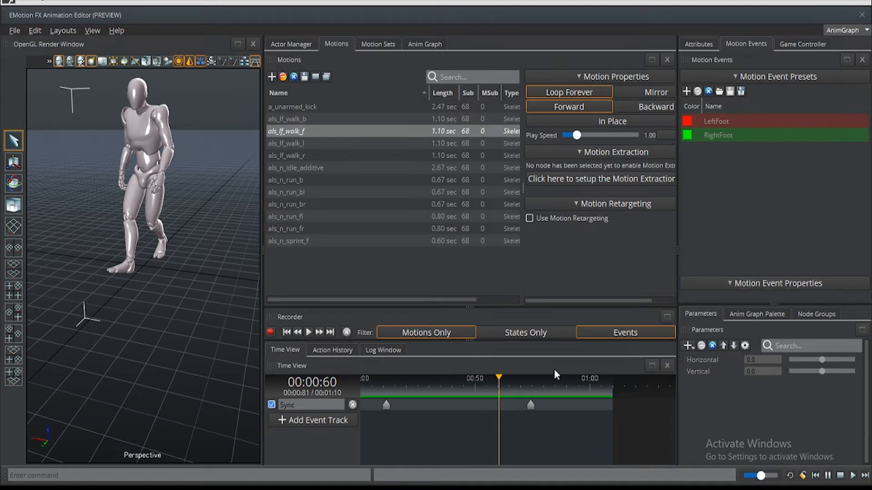
pyautogui.click(532, 405)
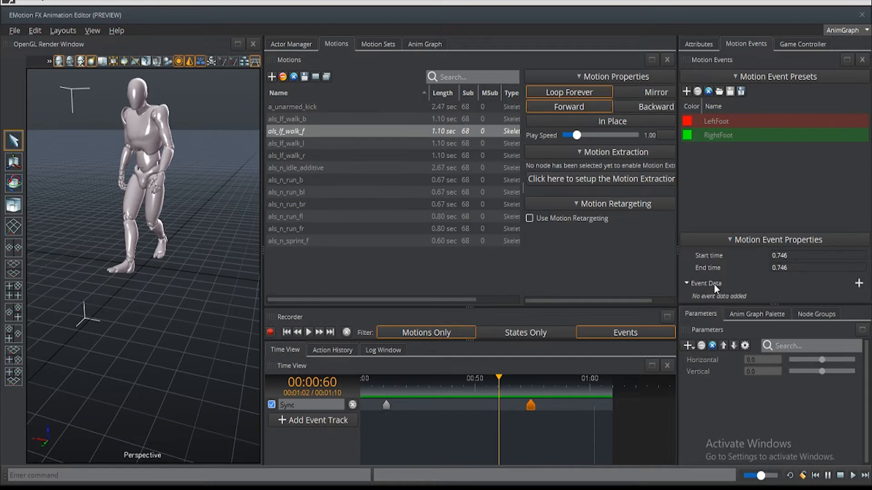
pyautogui.click(858, 283)
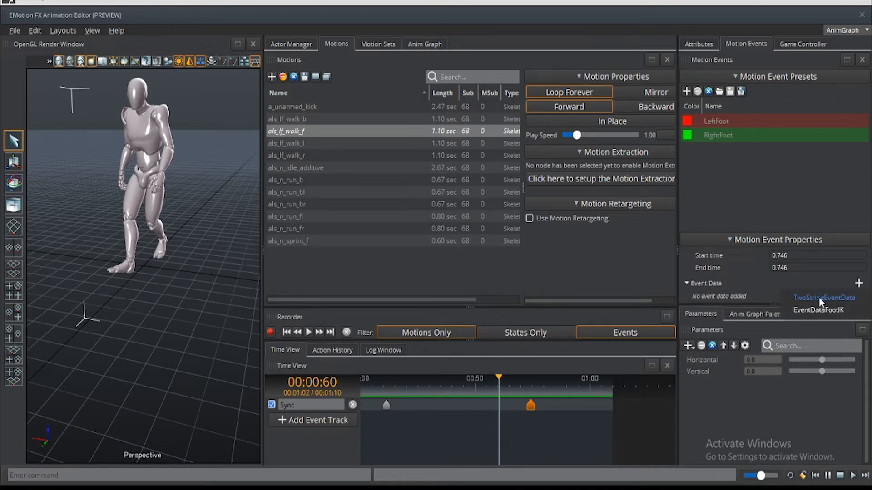
pyautogui.click(836, 299)
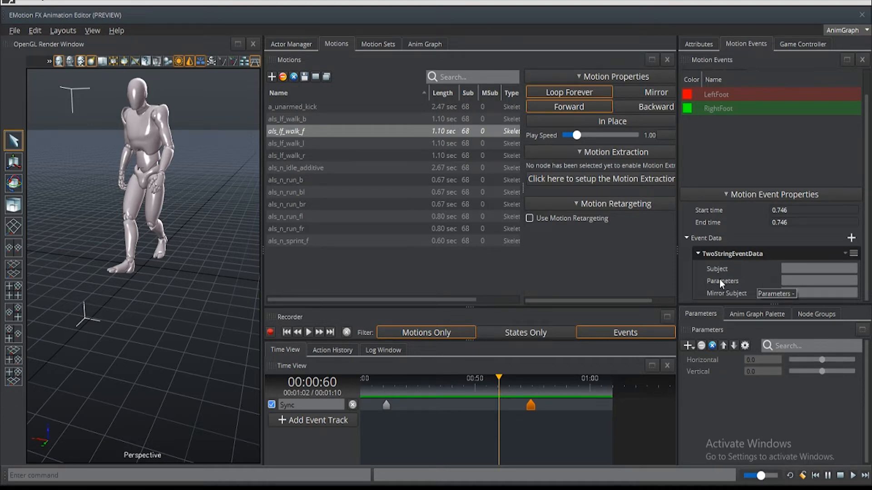
pyautogui.click(796, 281)
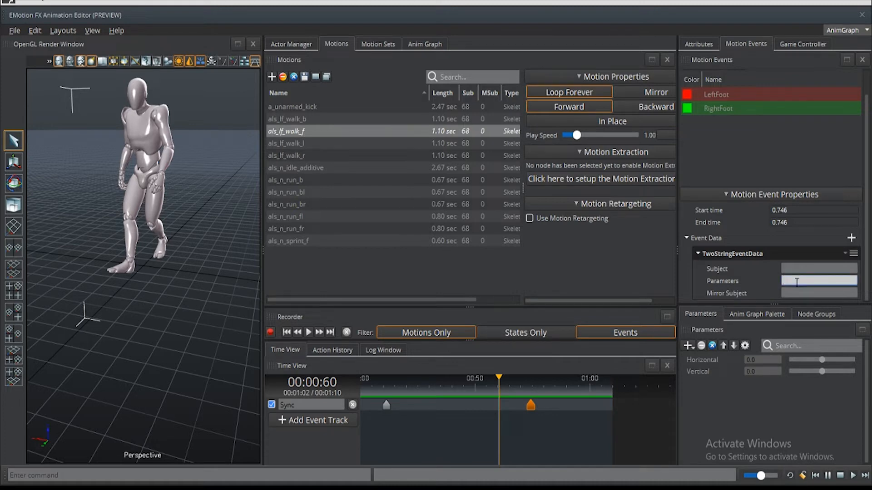
pyautogui.write('RightFoot')
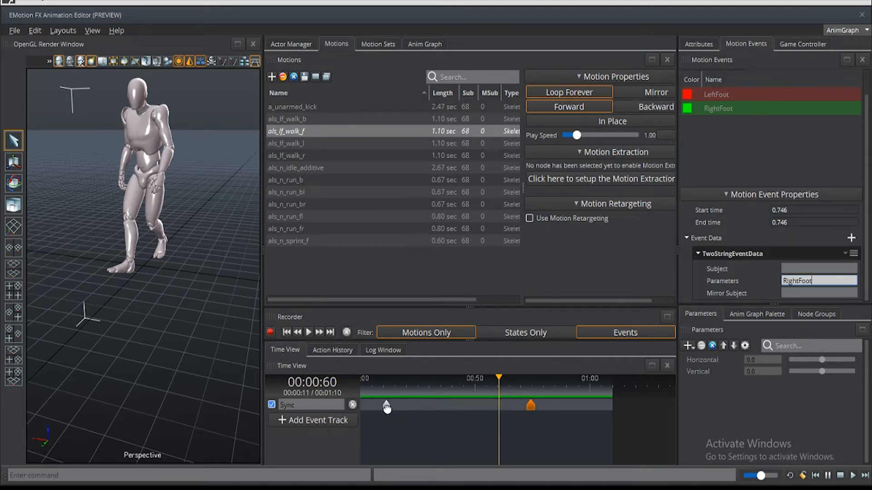
# Add TwoStringEventData to the first motion event on the Sync track and set its Parameters value to LedftFoot
pyautogui.click(386, 405)
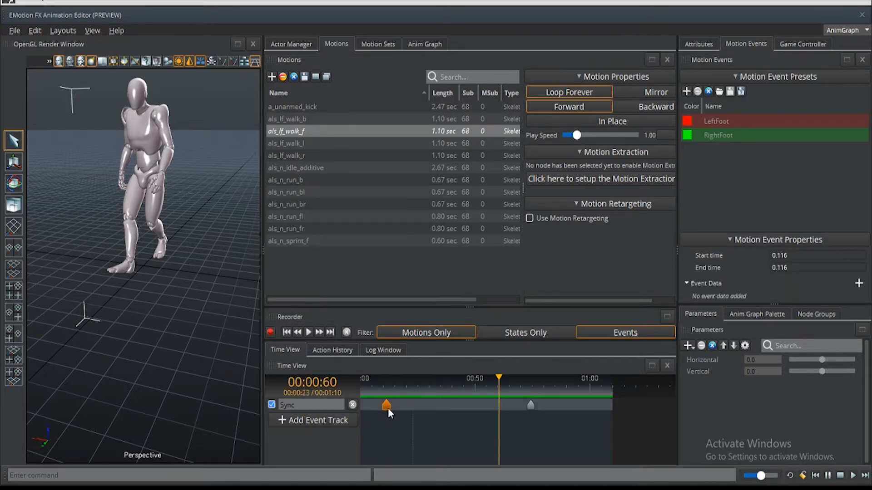
pyautogui.click(855, 283)
pyautogui.click(843, 298)
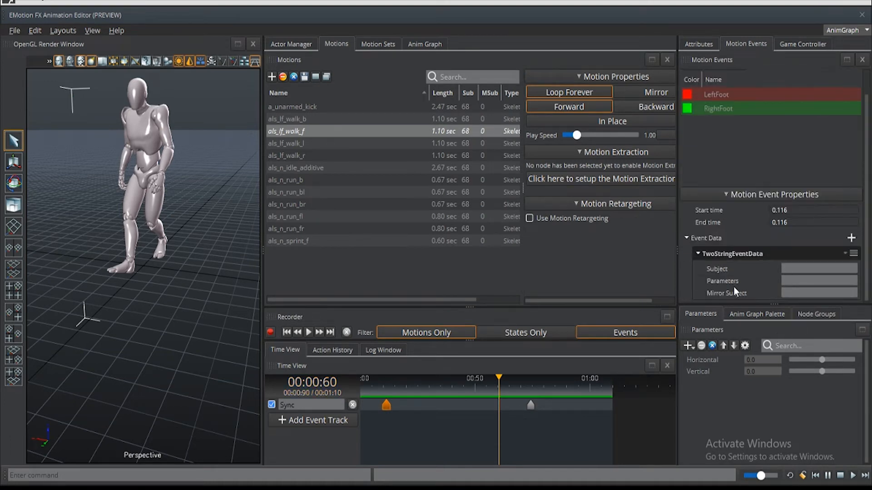
pyautogui.click(790, 280)
pyautogui.write('LeftFoot')
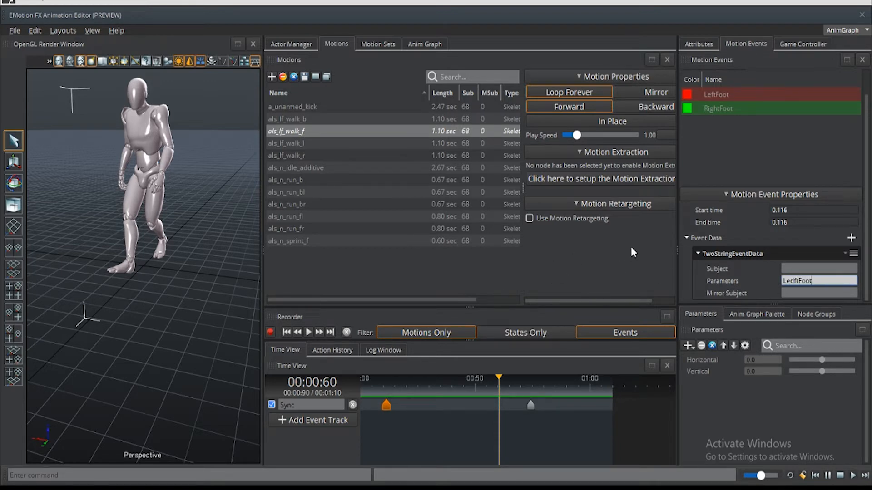
# Close the animation editor, saving the changed walk motion, and open the WM_SimpleSetup entity's Movement_Intermediate script in Script Canvas
pyautogui.click(862, 15)
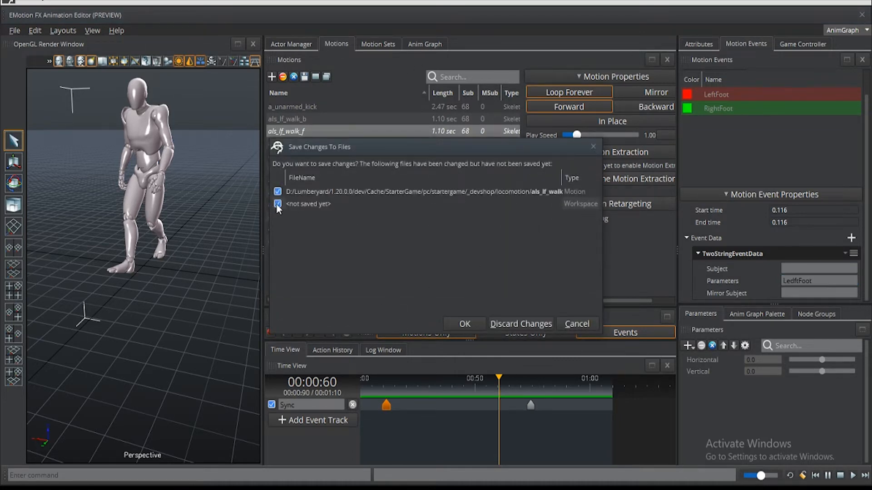
pyautogui.click(466, 327)
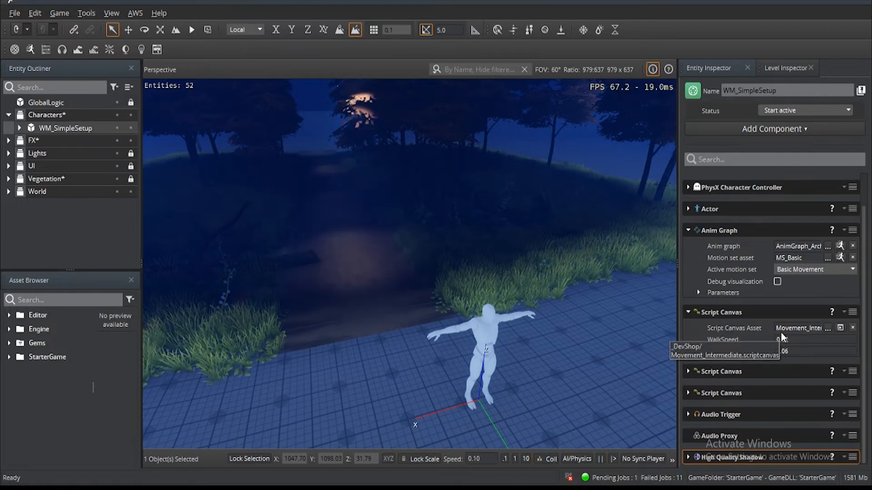
pyautogui.click(841, 328)
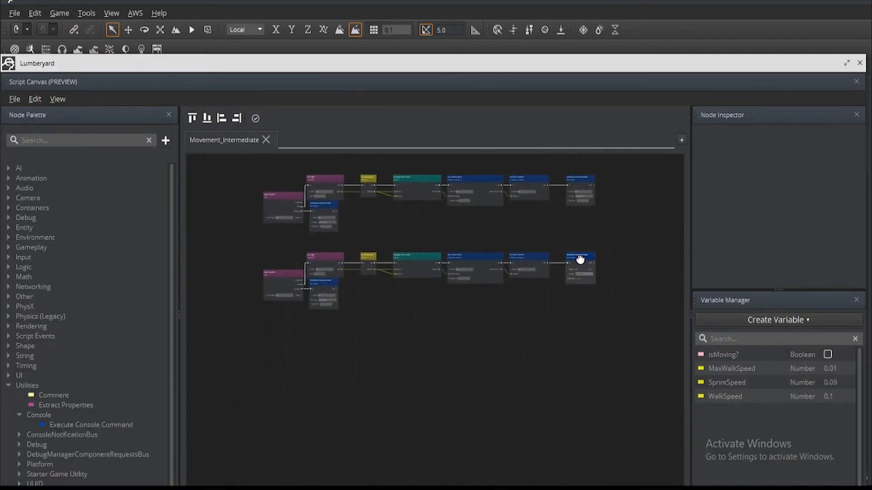
# Add an Actor On Motion Event node in the empty area below the existing movement nodes and maximize the script editor
pyautogui.scroll(-3, 580, 259)
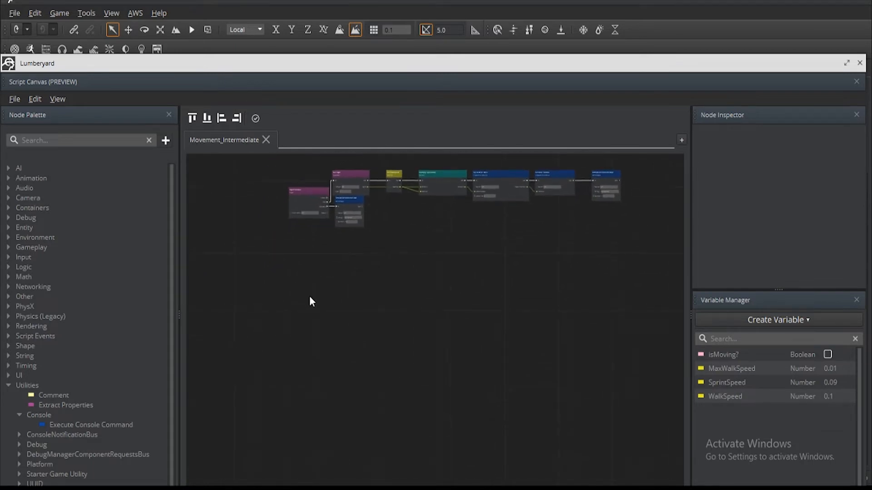
pyautogui.click(91, 140)
pyautogui.write('on motion')
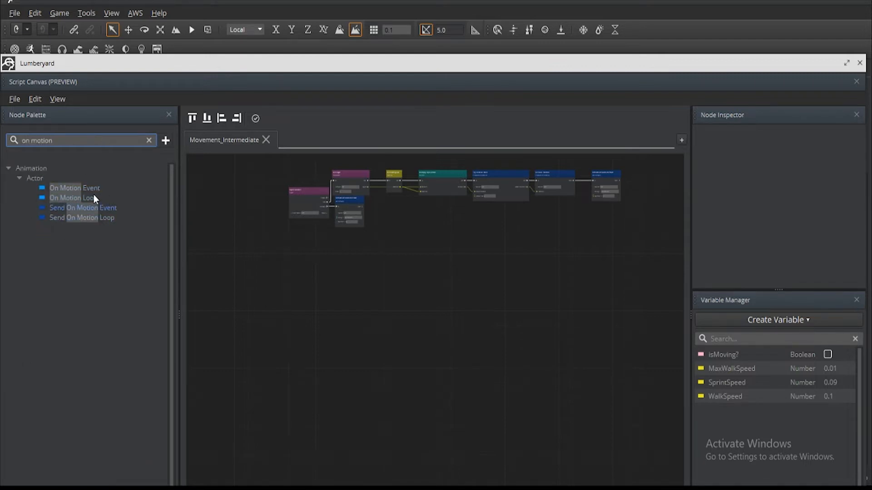
pyautogui.moveTo(64, 187); pyautogui.dragTo(333, 363)
pyautogui.scroll(8, 339, 362)
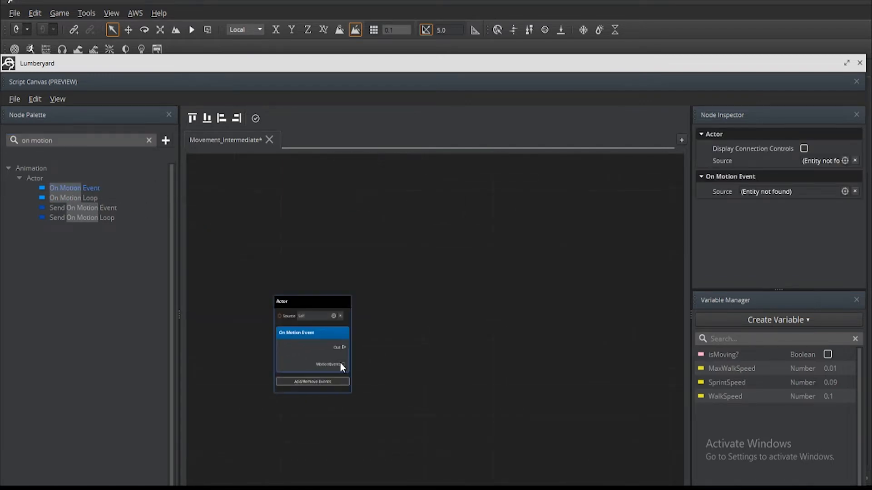
pyautogui.doubleClick(366, 61)
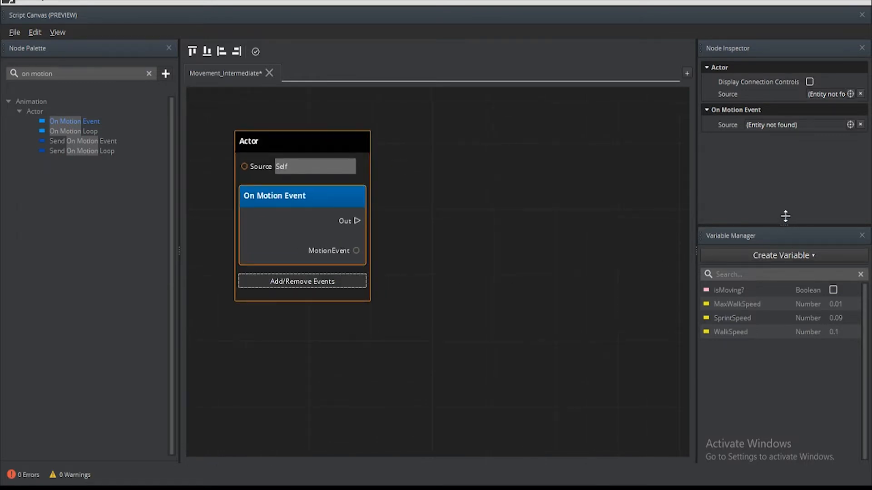
# Create a variable of type MotionEvent and name it ME_Footstep
pyautogui.moveTo(785, 225); pyautogui.dragTo(781, 168)
pyautogui.click(775, 200)
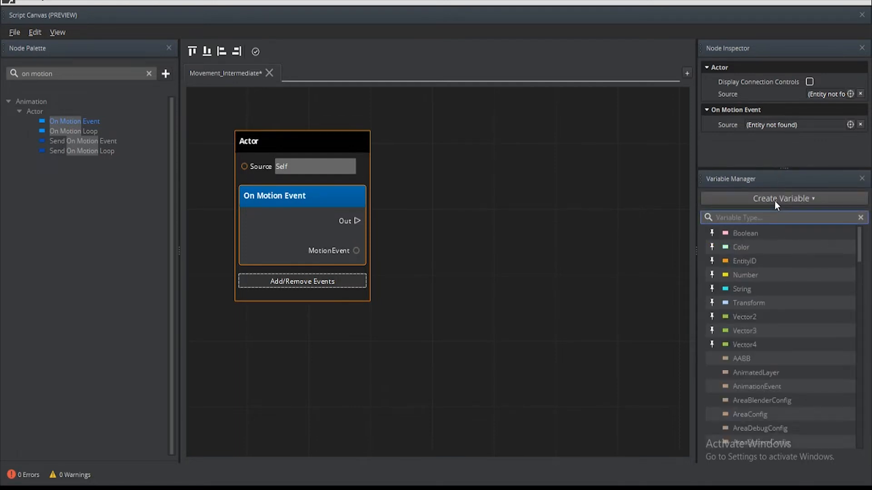
pyautogui.write('motionEvent')
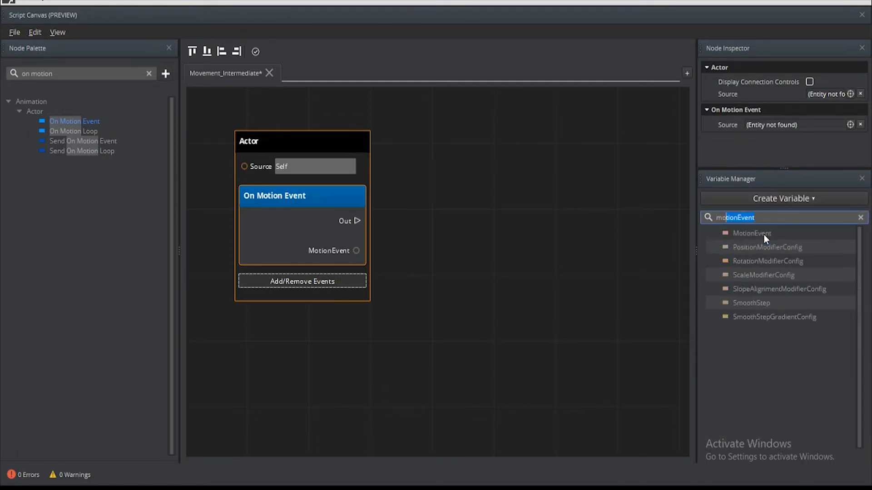
pyautogui.click(763, 235)
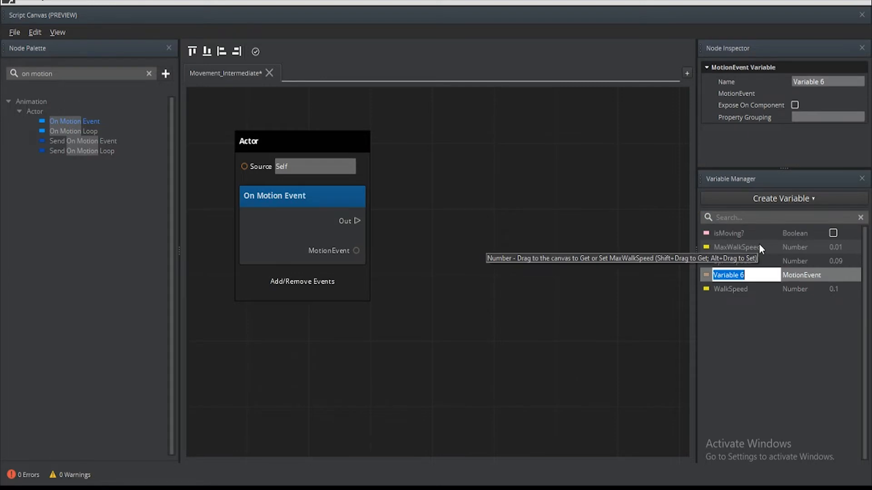
pyautogui.write('Footstep_')
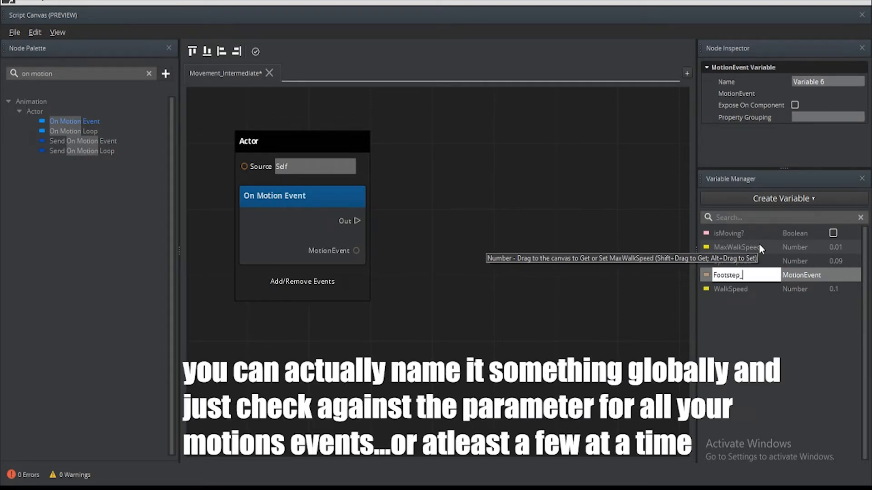
pyautogui.press('BackSpace')
pyautogui.write('ME_')
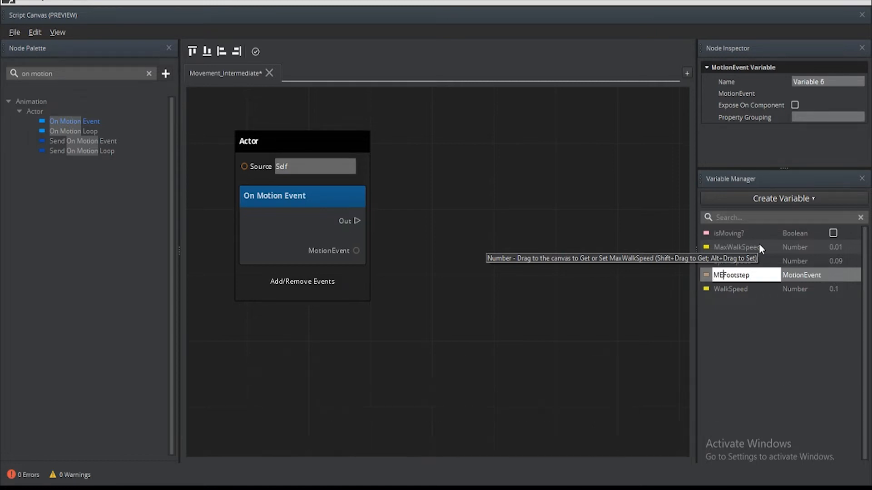
pyautogui.press('Return')
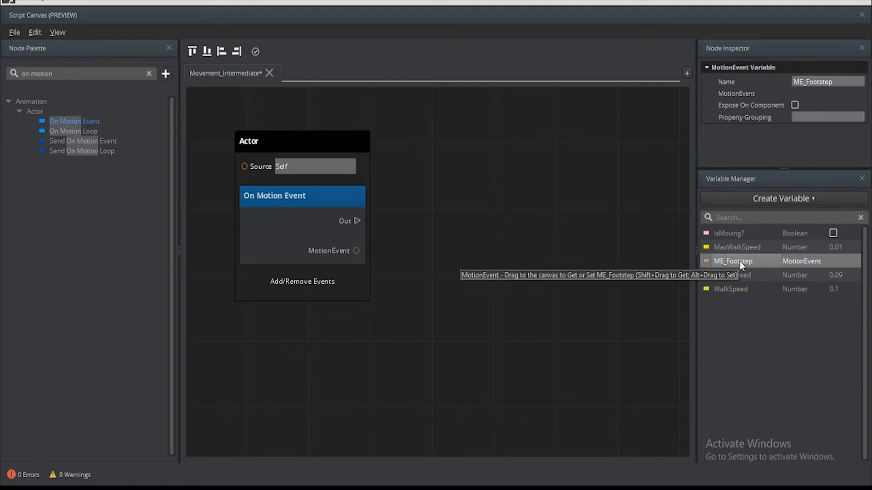
# Place a Set ME_Footstep node beside On Motion Event and connect the event's Out and MotionEvent outputs to it
pyautogui.moveTo(739, 261); pyautogui.dragTo(432, 207)
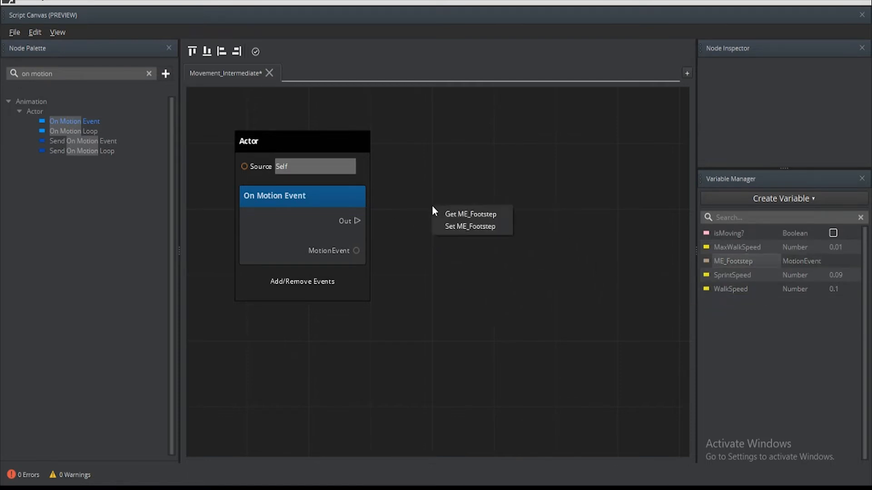
pyautogui.click(469, 231)
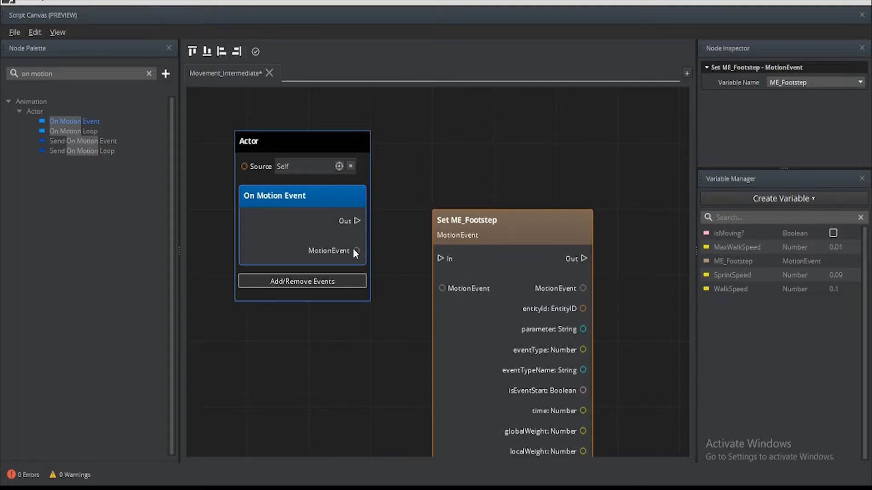
pyautogui.moveTo(355, 250); pyautogui.dragTo(441, 288)
pyautogui.moveTo(440, 258); pyautogui.dragTo(357, 221)
pyautogui.moveTo(469, 234); pyautogui.dragTo(431, 195)
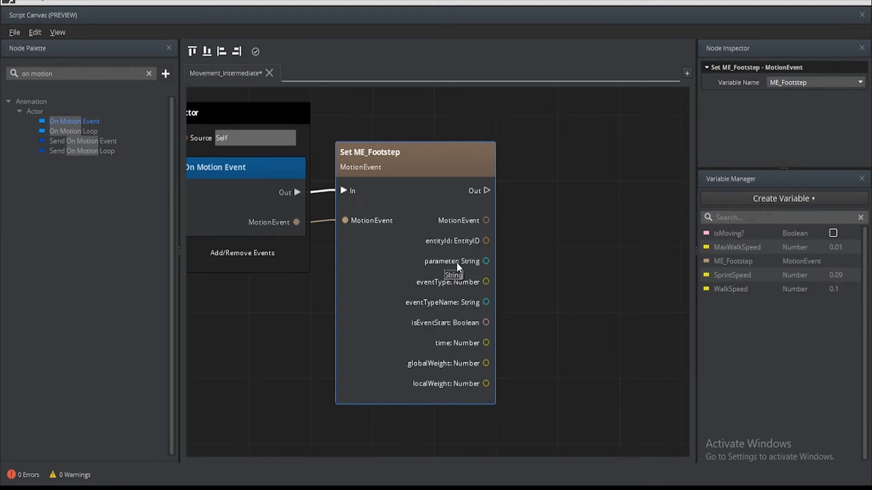
# Add a DrawTextOnScreen node after Set ME_Footstep, linking Out to In and the parameter string to its String input
pyautogui.click(150, 77)
pyautogui.click(149, 73)
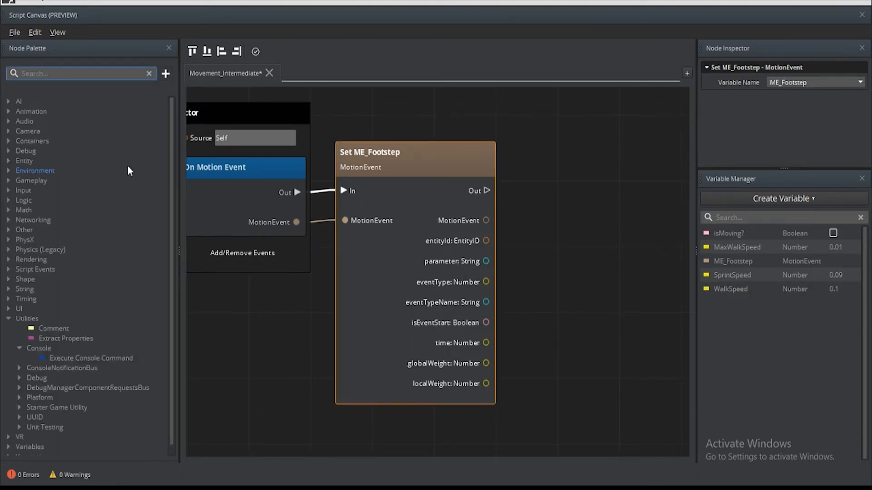
pyautogui.click(8, 151)
pyautogui.click(18, 160)
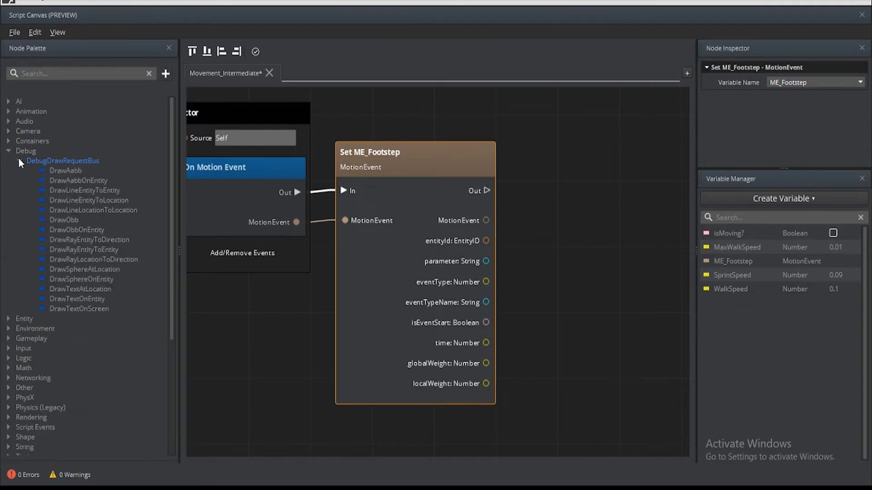
pyautogui.moveTo(78, 312); pyautogui.dragTo(549, 155)
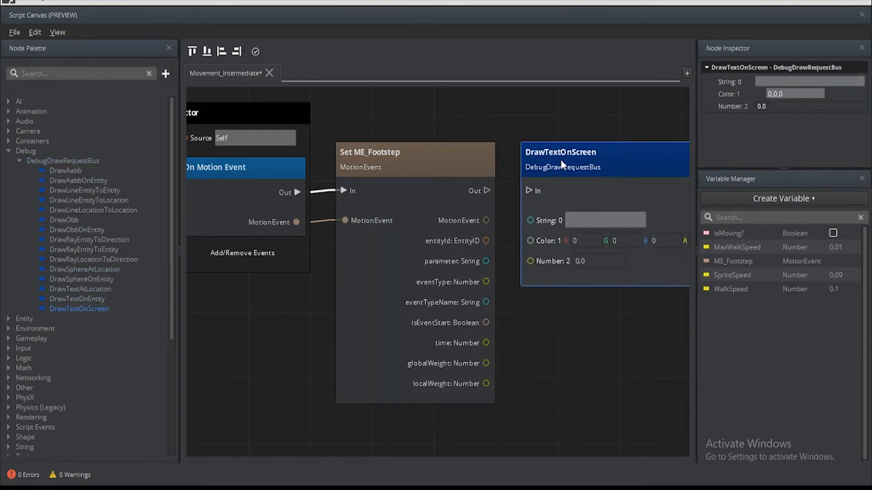
pyautogui.moveTo(488, 190); pyautogui.dragTo(528, 189)
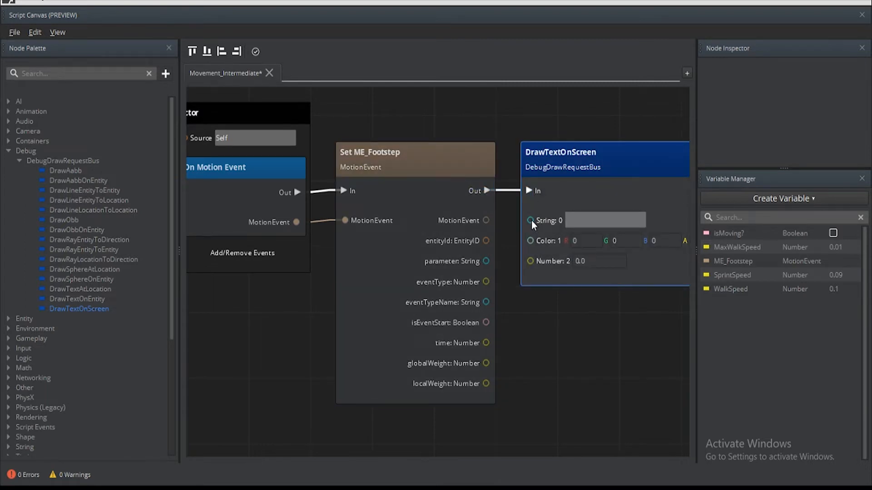
pyautogui.moveTo(530, 220); pyautogui.dragTo(487, 262)
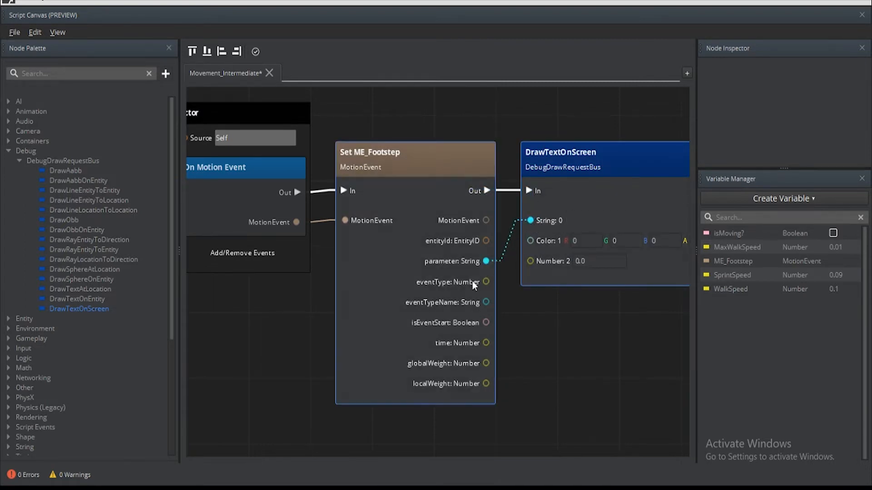
pyautogui.moveTo(557, 308); pyautogui.dragTo(443, 296, button='middle')
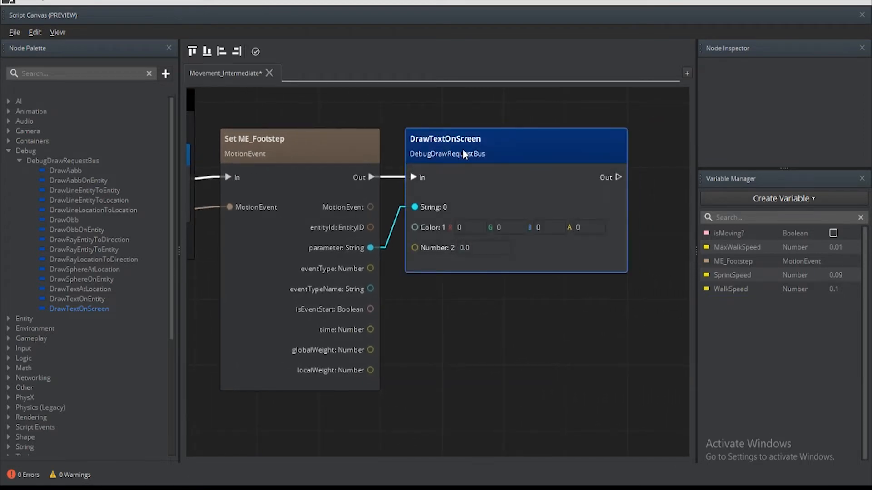
pyautogui.moveTo(464, 153); pyautogui.dragTo(500, 153)
pyautogui.scroll(-3, 472, 292)
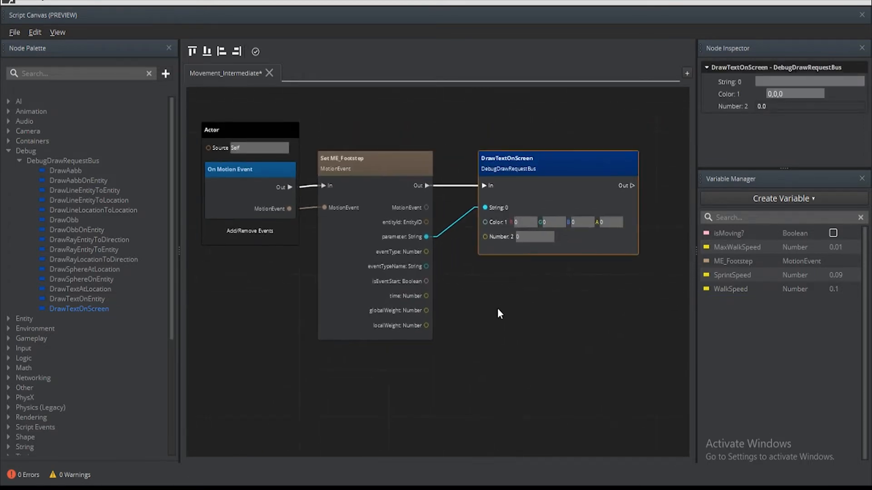
# Save and close the script, and run the game with the character walking forward to test the motion events
pyautogui.hotkey('ctrl', 's')
pyautogui.click(861, 15)
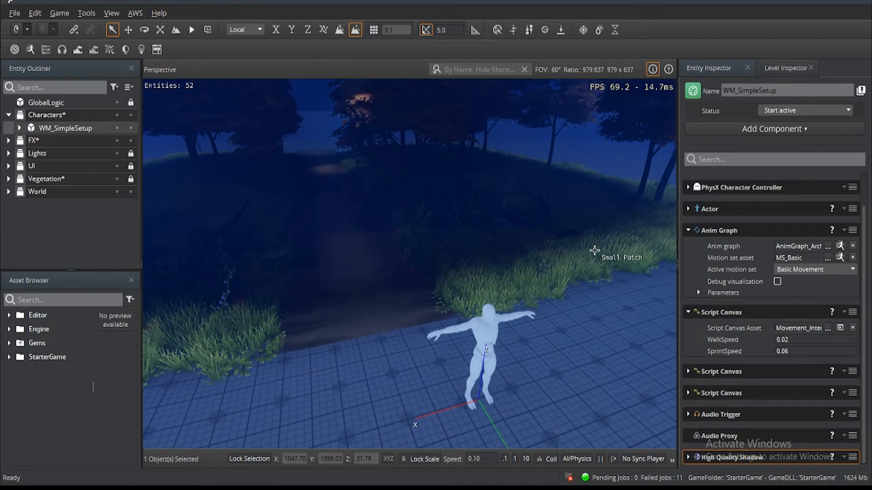
pyautogui.hotkey('ctrl', 'g')
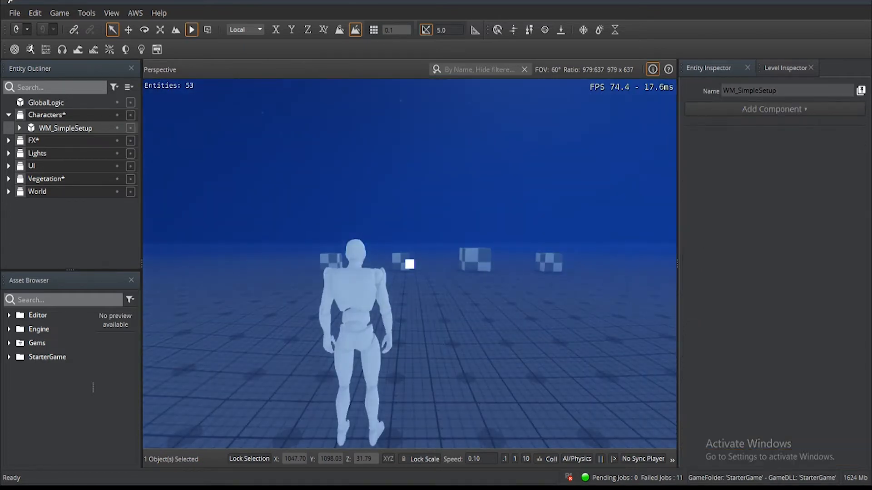
pyautogui.press('w')
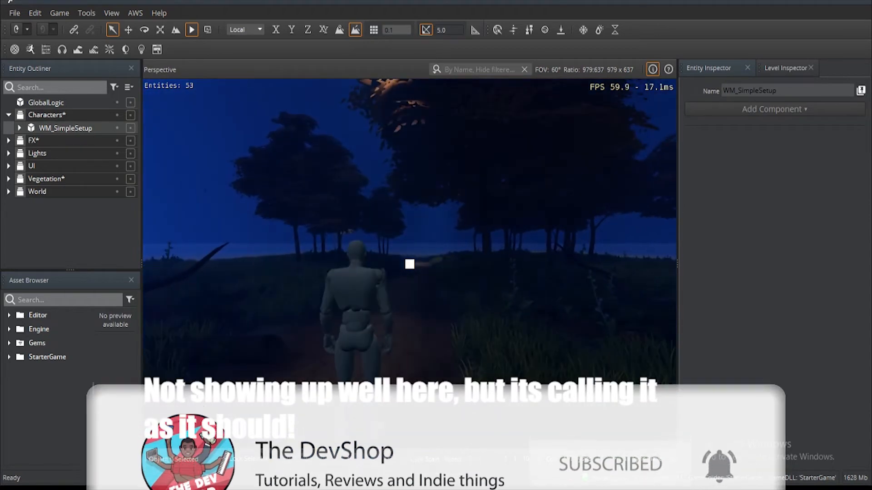
pyautogui.press('Escape')
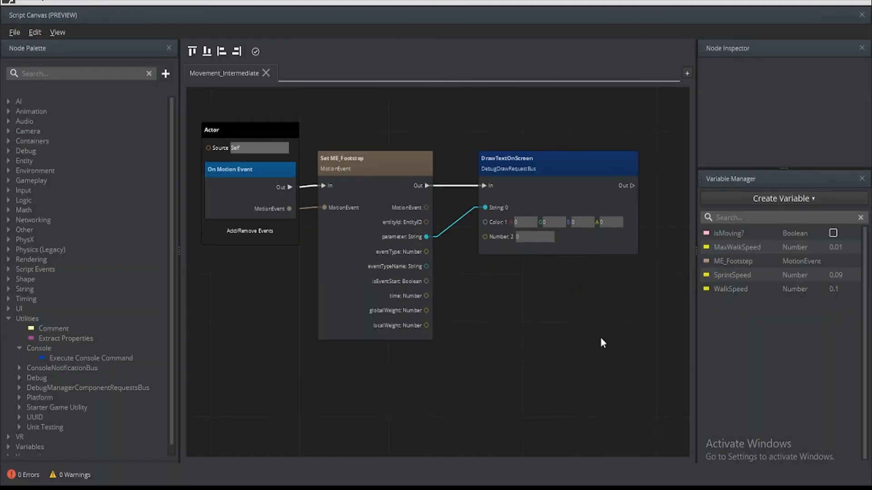
# Delete the DrawTextOnScreen node from the Movement_Intermediate graph
pyautogui.click(560, 178)
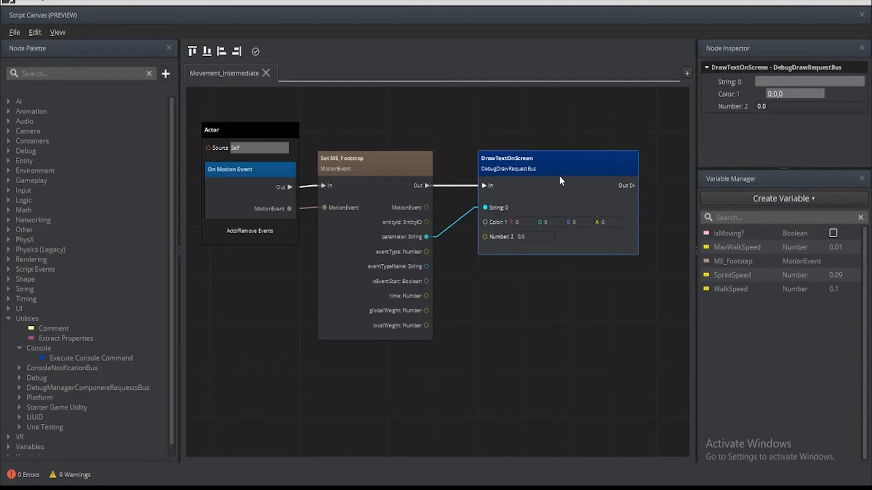
pyautogui.press('Delete')
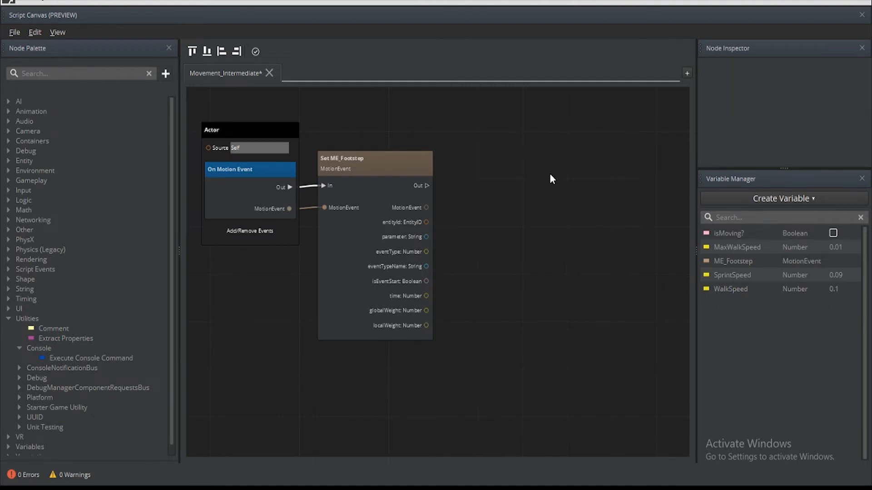
pyautogui.hotkey('ctrl', 'z')
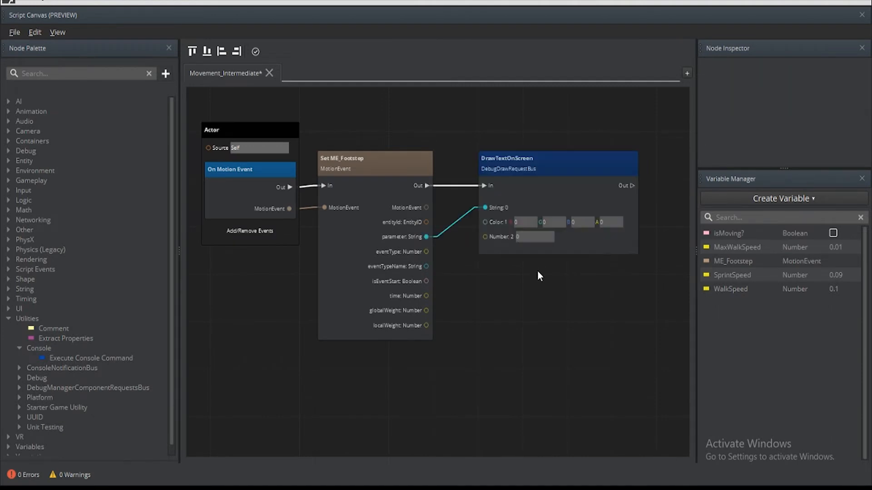
pyautogui.click(543, 176)
pyautogui.press('Delete')
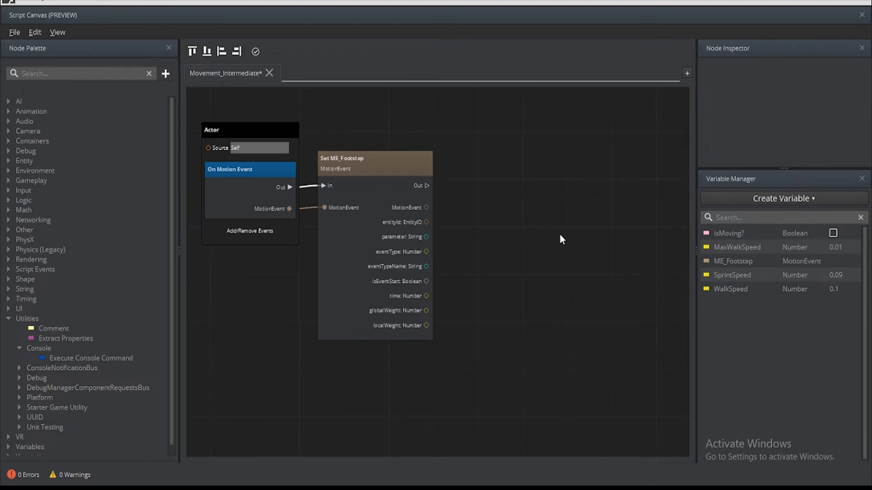
# Add a Random Integer node beside Set ME_Footstep and connect the Out of Set ME_Footstep to its In
pyautogui.click(103, 73)
pyautogui.write('random')
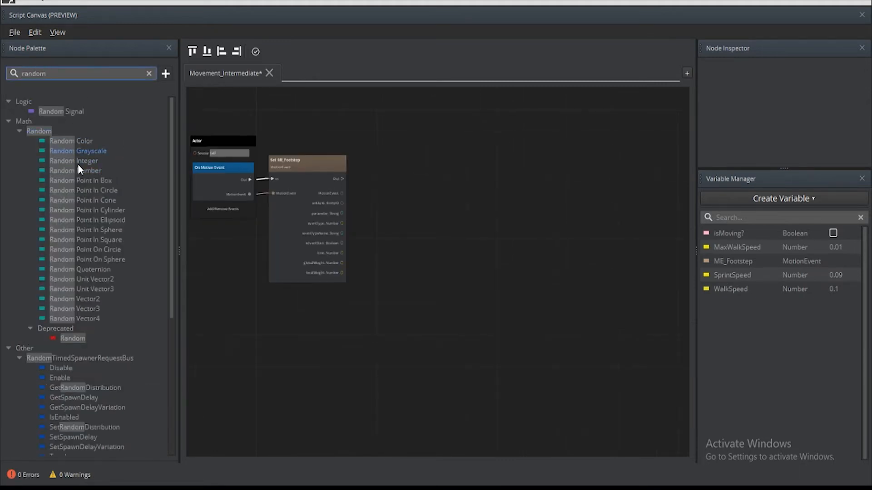
pyautogui.moveTo(76, 160); pyautogui.dragTo(376, 292)
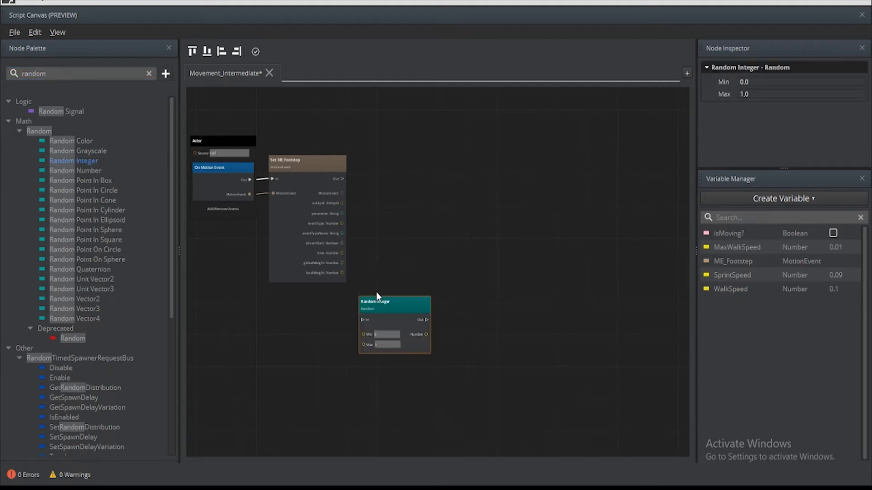
pyautogui.moveTo(343, 179); pyautogui.dragTo(373, 303)
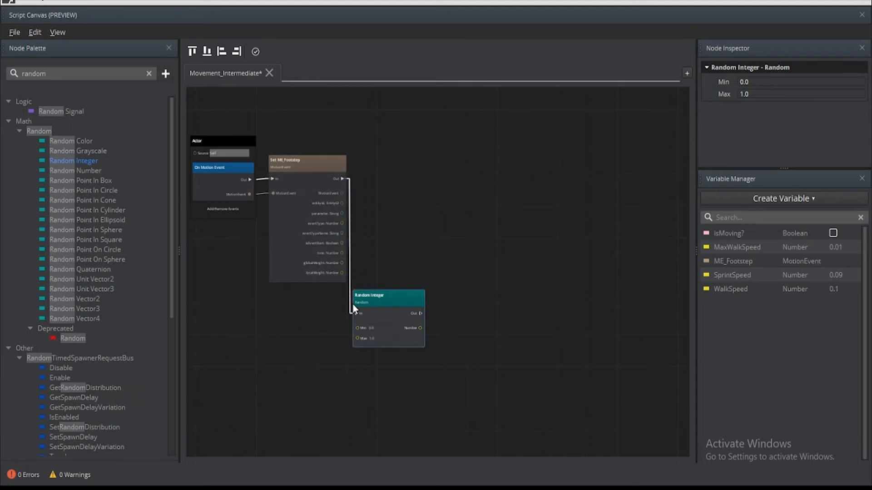
pyautogui.scroll(3, 431, 301)
pyautogui.moveTo(437, 301); pyautogui.dragTo(489, 321, button='right')
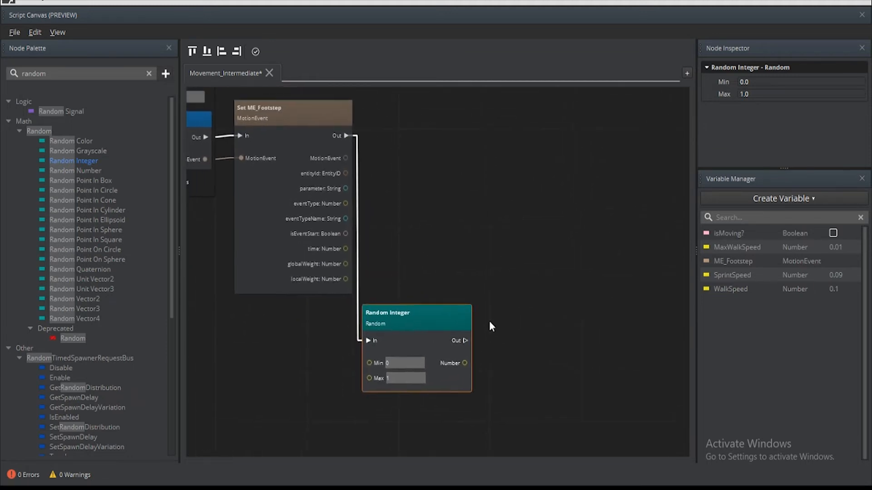
pyautogui.moveTo(410, 308); pyautogui.dragTo(412, 219)
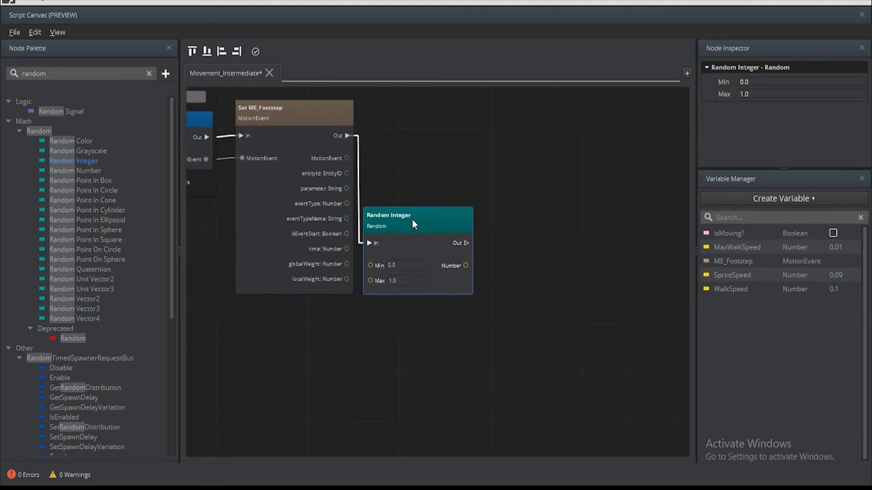
# Create an Equal To (==) node from Random Integer's Number output and line it up beside that node
pyautogui.moveTo(466, 265); pyautogui.dragTo(503, 284)
pyautogui.write('=')
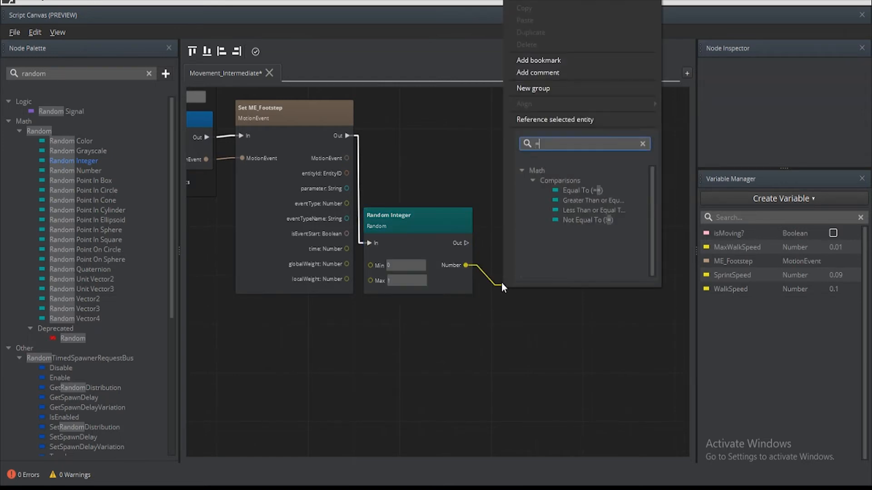
pyautogui.click(594, 190)
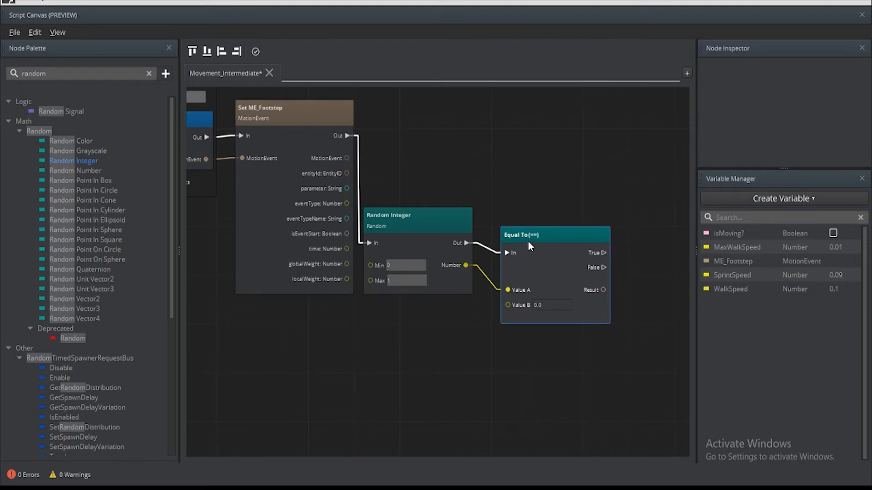
pyautogui.moveTo(528, 241); pyautogui.dragTo(517, 229)
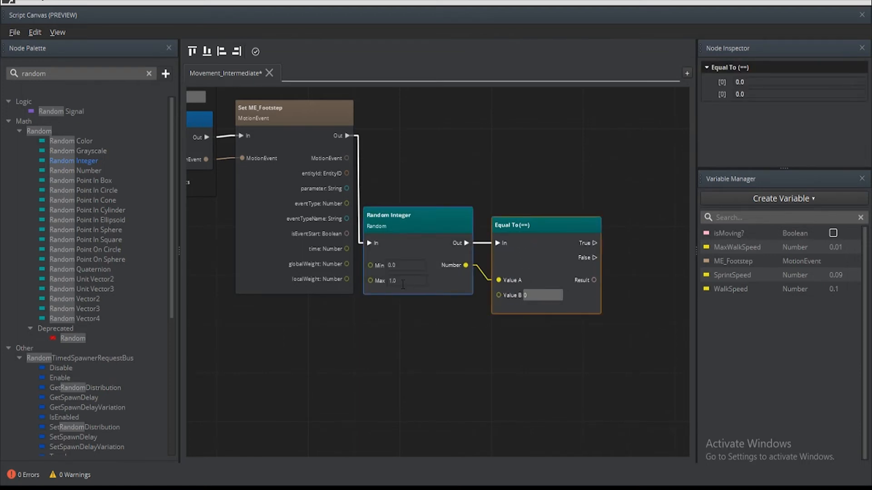
# Add an audio Execute Trigger node beyond the Equal To node and duplicate it
pyautogui.moveTo(458, 334); pyautogui.dragTo(401, 335, button='middle')
pyautogui.moveTo(553, 223); pyautogui.dragTo(465, 233, button='middle')
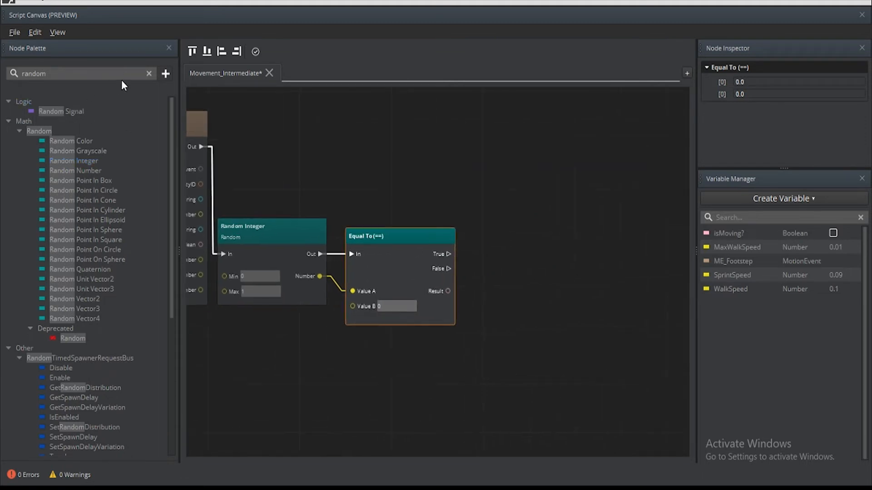
pyautogui.click(148, 73)
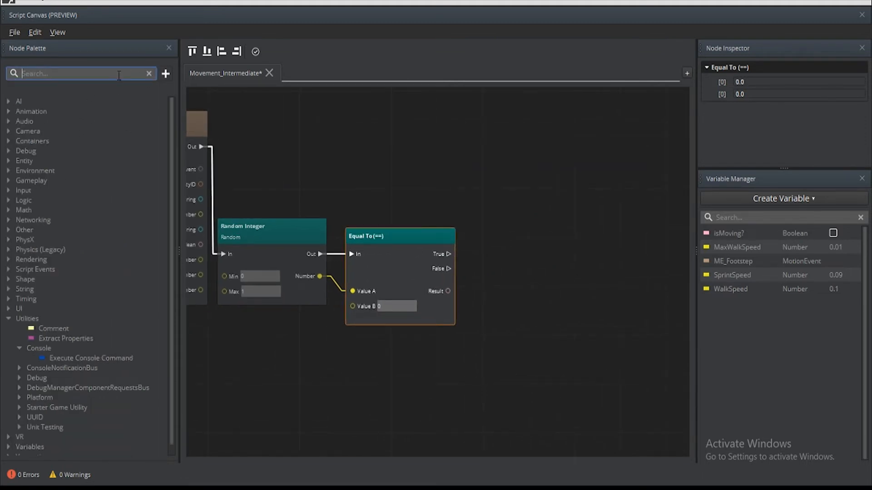
pyautogui.write('execu')
pyautogui.moveTo(73, 122); pyautogui.dragTo(519, 113)
pyautogui.hotkey('ctrl', 'd')
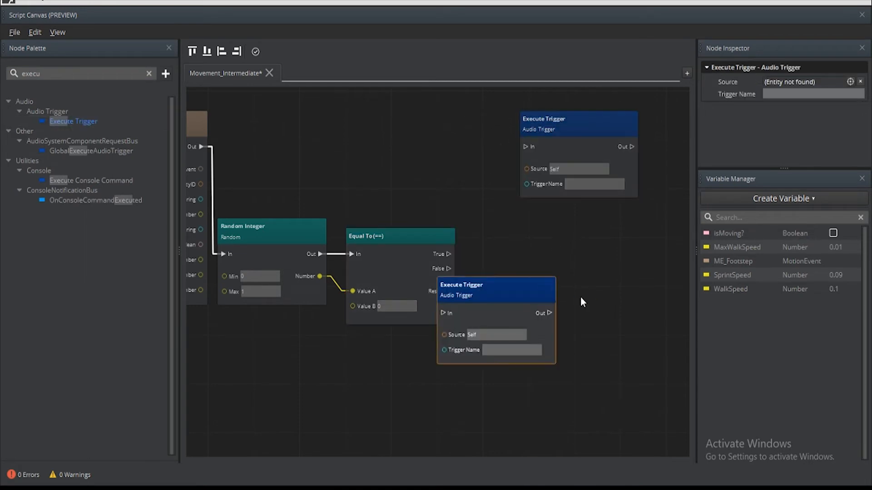
# Align the two Execute Trigger nodes and connect Equal To's True output to the upper one and False to the lower one
pyautogui.moveTo(548, 286); pyautogui.dragTo(574, 285)
pyautogui.moveTo(448, 268); pyautogui.dragTo(516, 313)
pyautogui.moveTo(448, 254); pyautogui.dragTo(527, 147)
pyautogui.moveTo(569, 128); pyautogui.dragTo(562, 127)
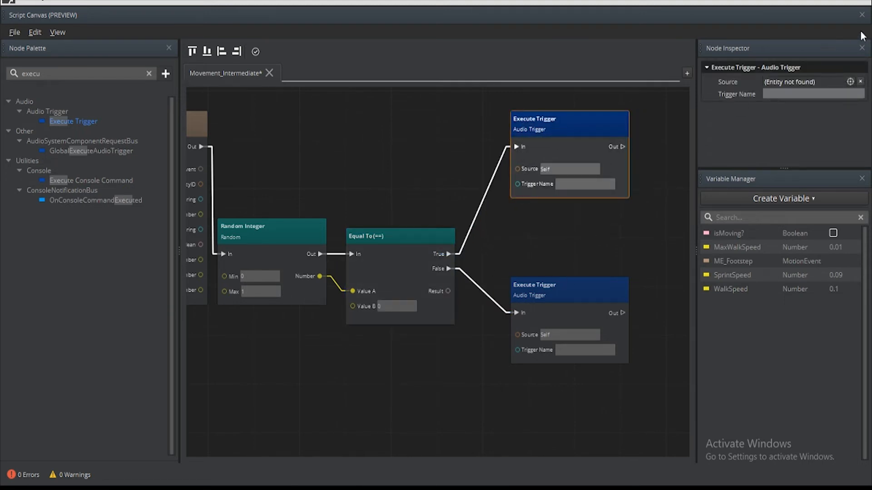
# Close the script editor, open the Audio Controls Editor and expand the startergame folder
pyautogui.click(861, 15)
pyautogui.click(439, 250)
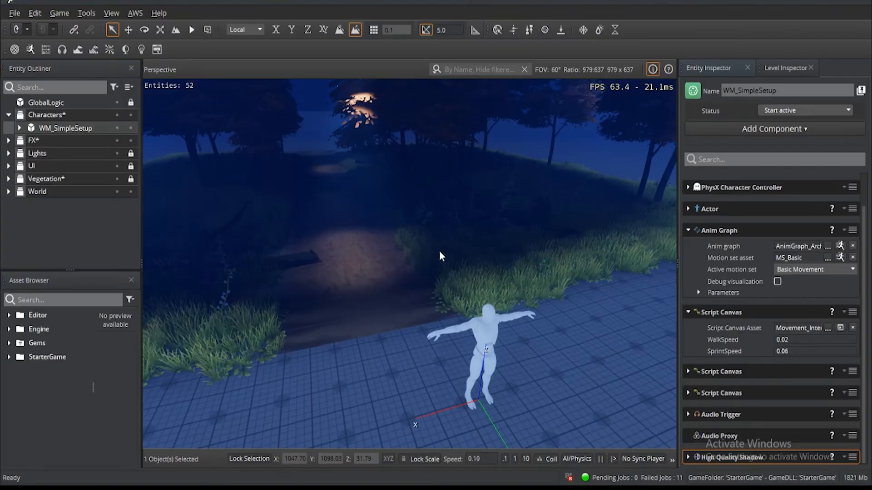
pyautogui.click(87, 13)
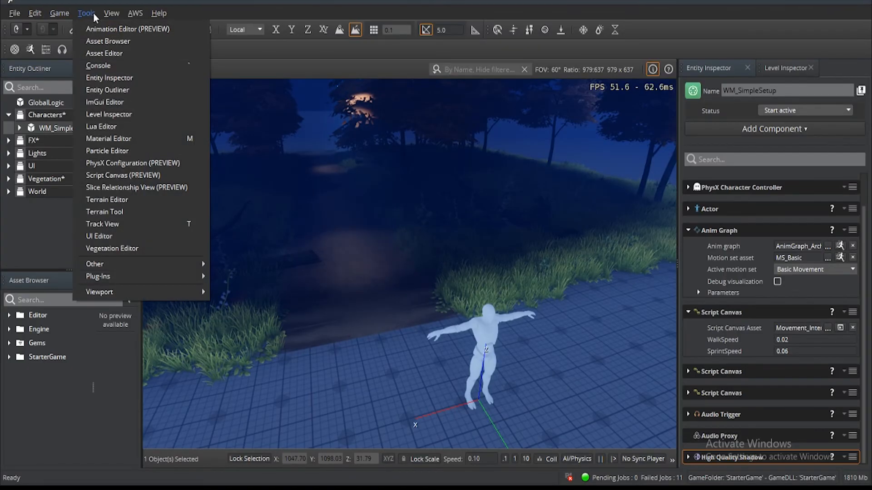
pyautogui.moveTo(146, 262)
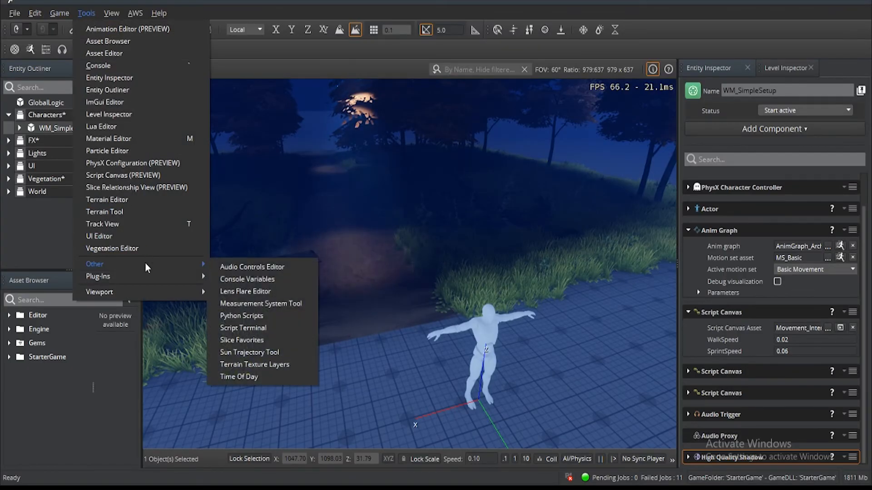
pyautogui.click(252, 266)
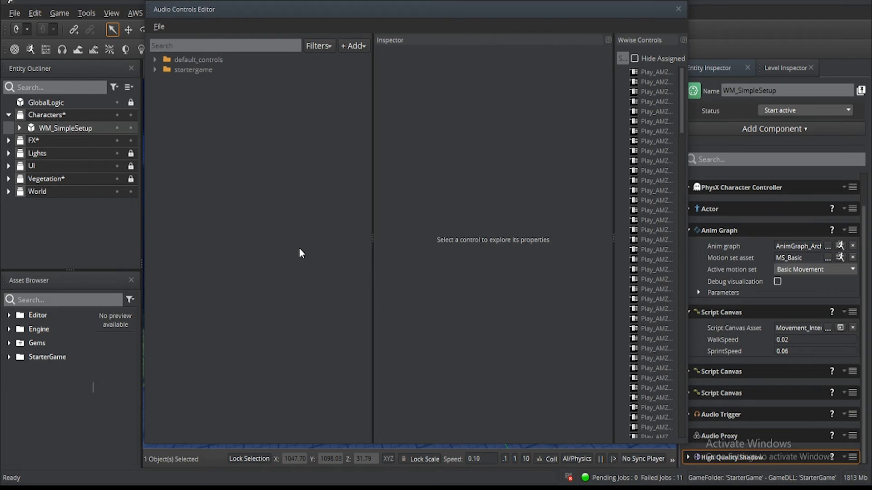
pyautogui.click(155, 70)
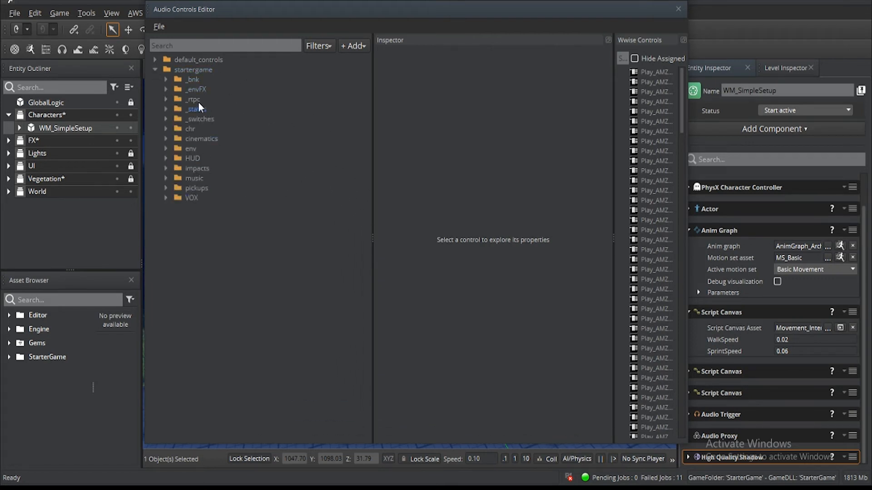
# Copy the name of the Play_pla_fstp_run trigger from chr > player > foley and close the Audio Controls Editor
pyautogui.click(165, 130)
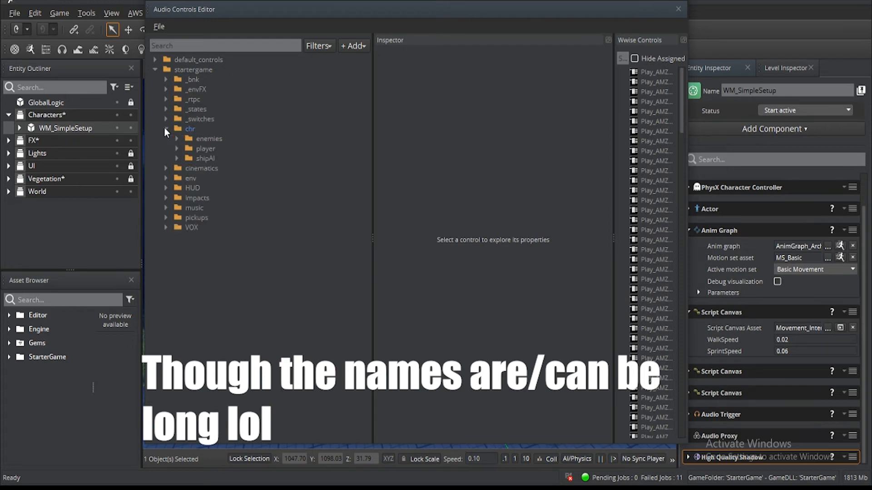
pyautogui.click(176, 149)
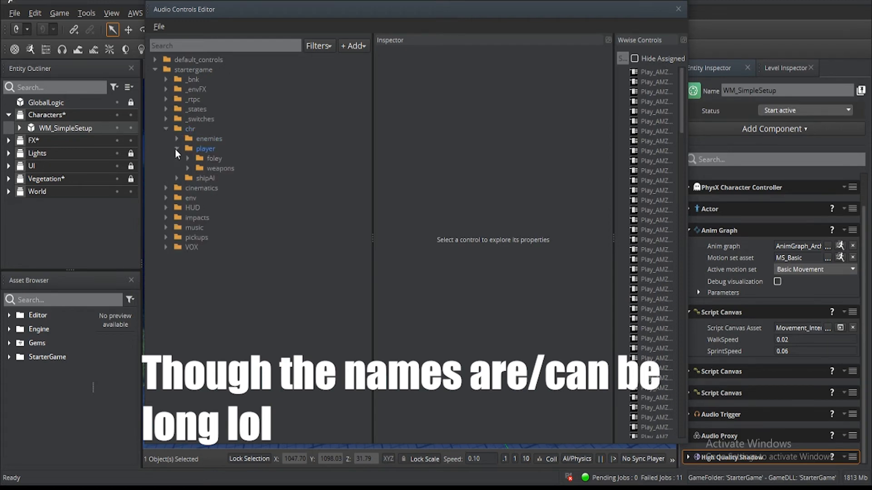
pyautogui.click(188, 158)
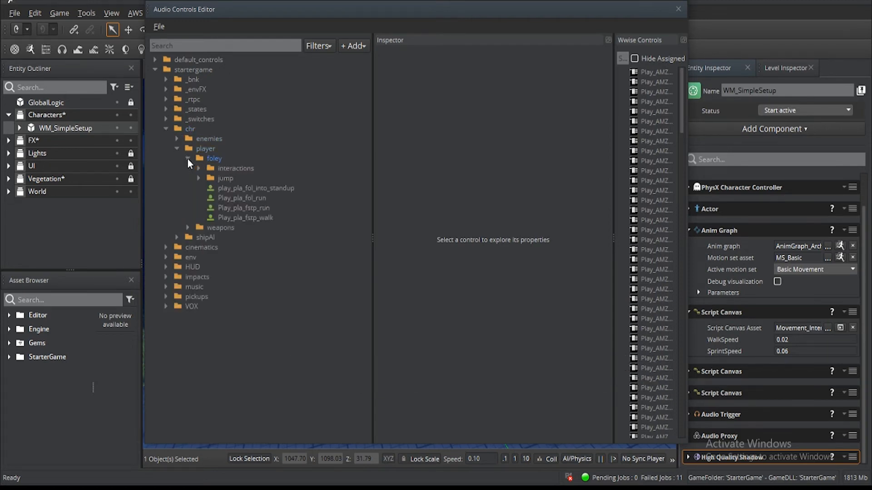
pyautogui.rightClick(248, 209)
pyautogui.click(272, 245)
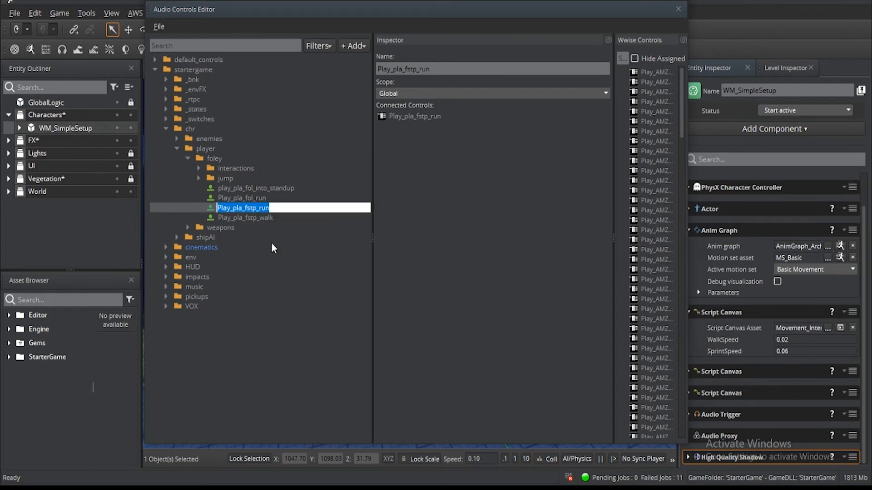
pyautogui.click(273, 343)
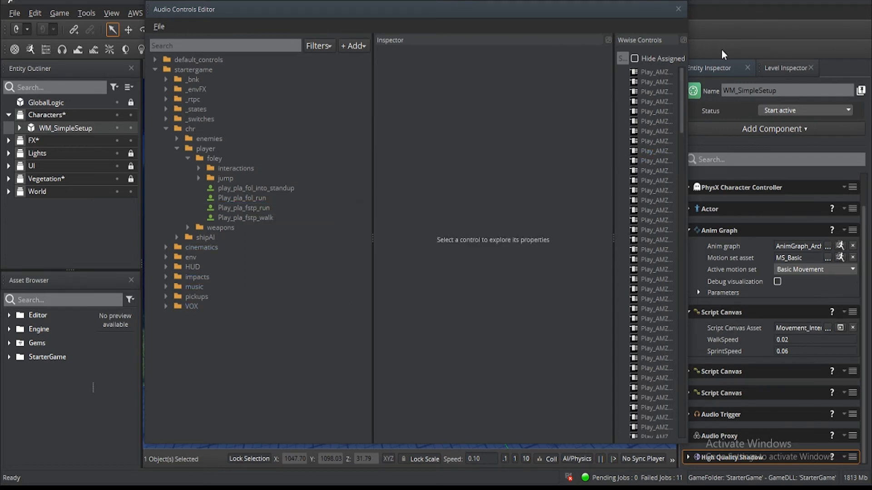
pyautogui.click(681, 10)
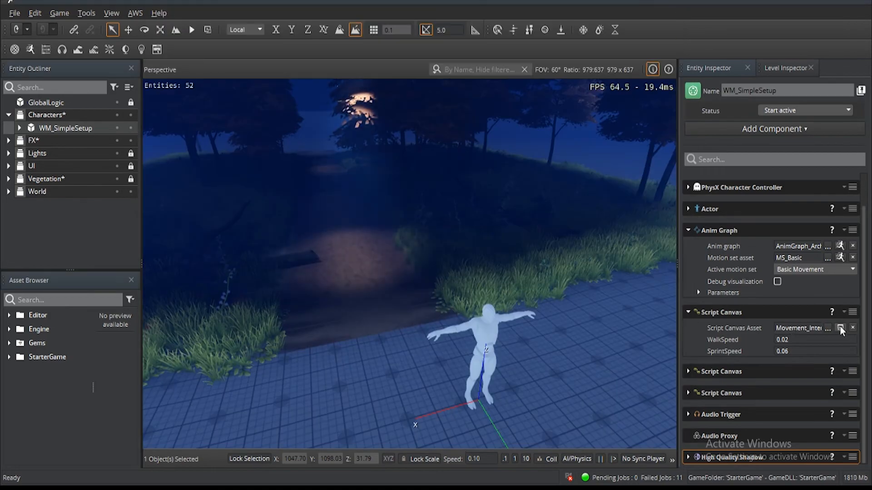
# In the Movement_Intermediate graph, set the upper Execute Trigger's Trigger Name to Play_pla_fstp_run, then save and close the script editor
pyautogui.hotkey('alt', 'Tab')
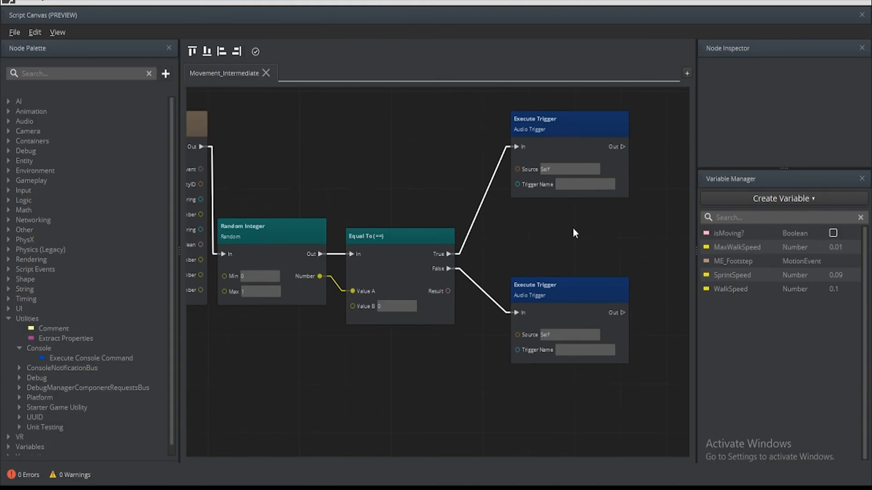
pyautogui.click(567, 183)
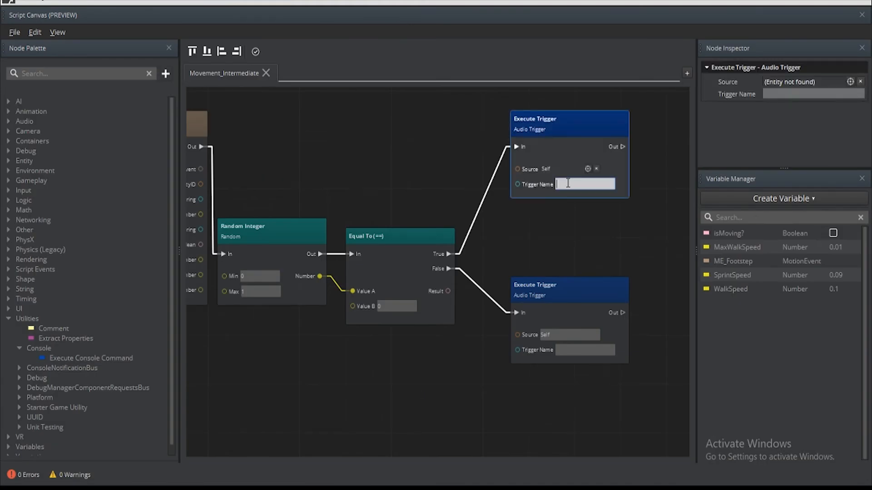
pyautogui.click(584, 218)
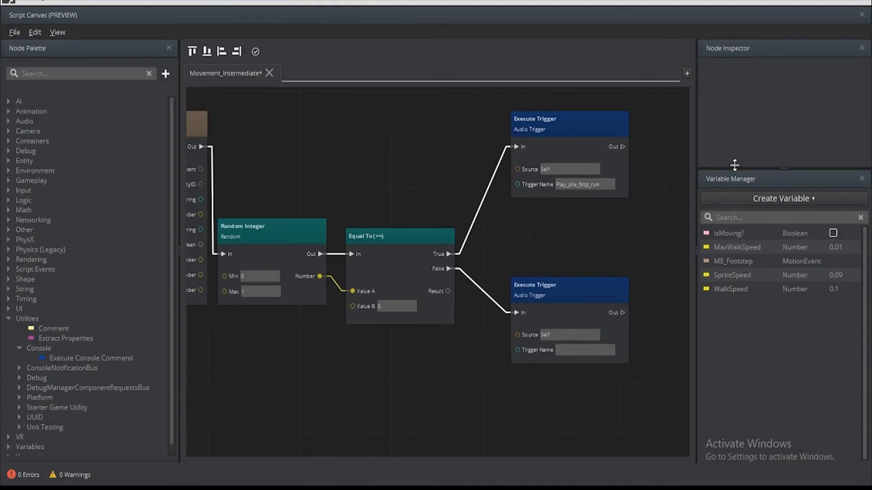
pyautogui.click(860, 17)
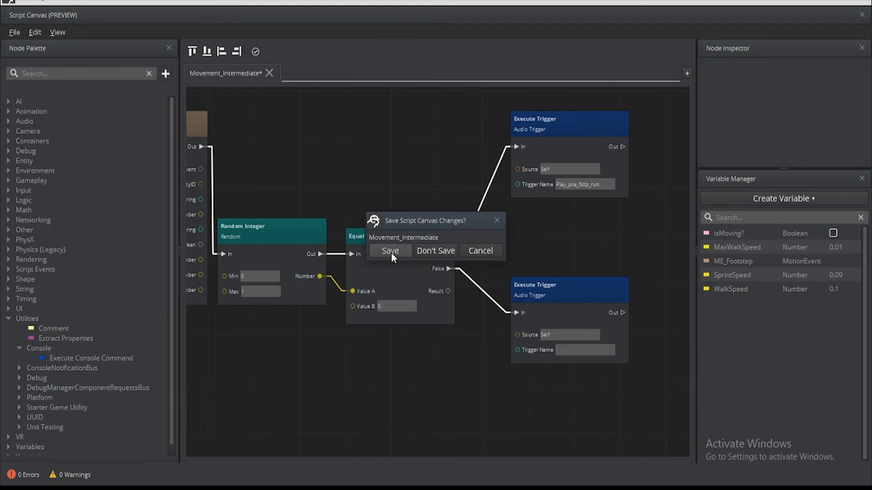
pyautogui.click(390, 252)
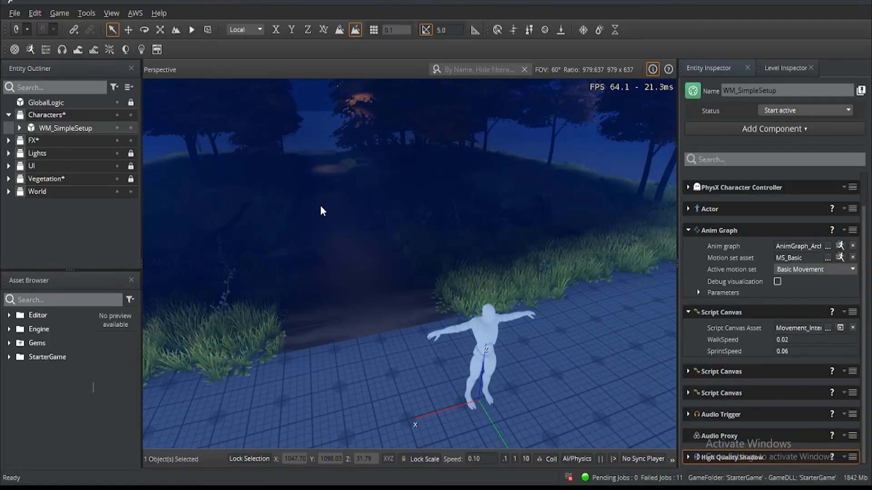
# Reopen the Audio Controls Editor, copy the name of Play_nme_fol_hit from startergame > chr > enemies, and close the editor
pyautogui.click(90, 14)
pyautogui.moveTo(158, 263)
pyautogui.click(232, 268)
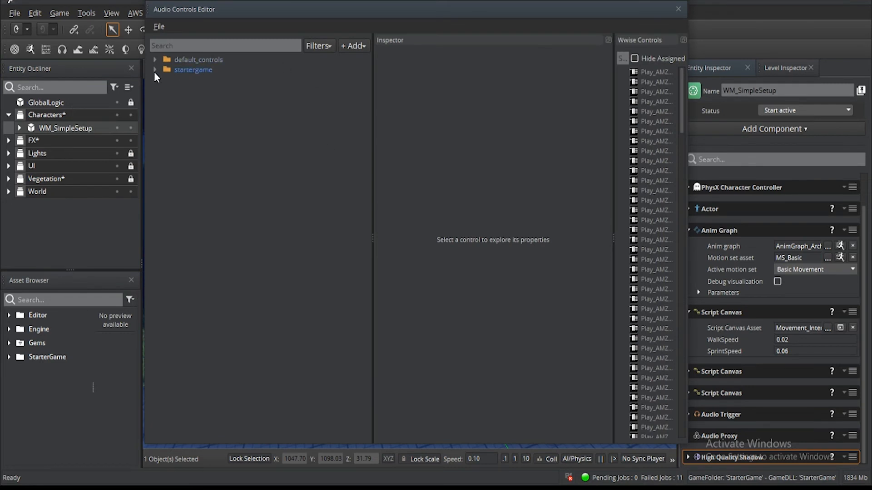
pyautogui.click(155, 71)
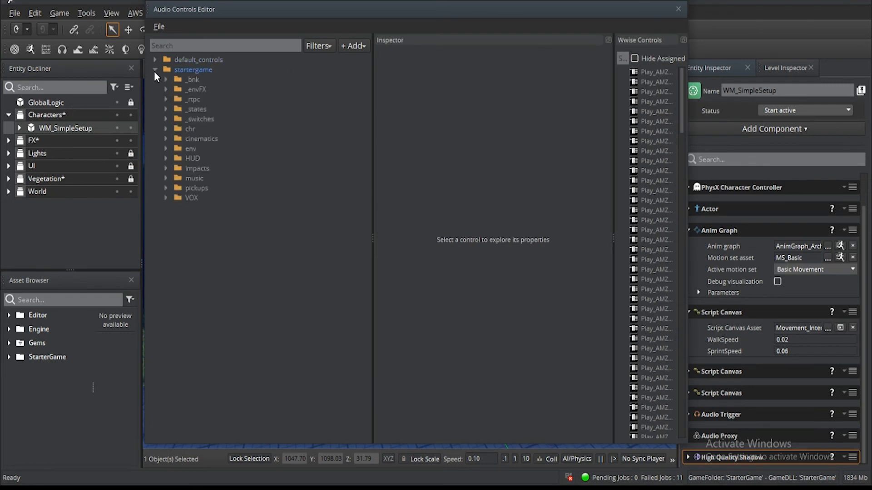
pyautogui.click(166, 128)
pyautogui.click(175, 140)
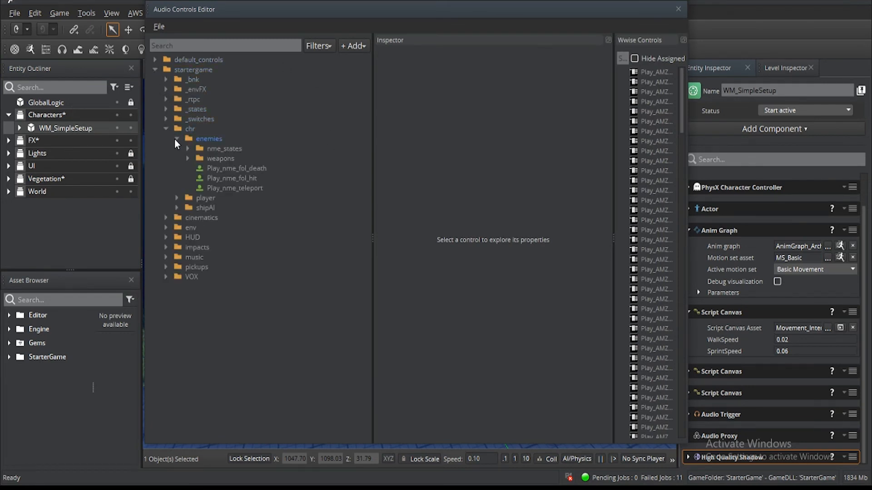
pyautogui.rightClick(233, 177)
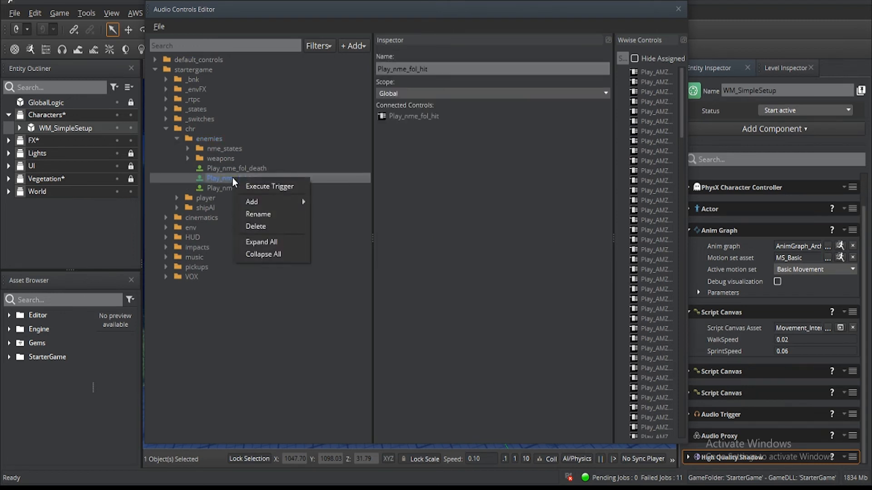
pyautogui.click(253, 215)
pyautogui.hotkey('ctrl', 'c')
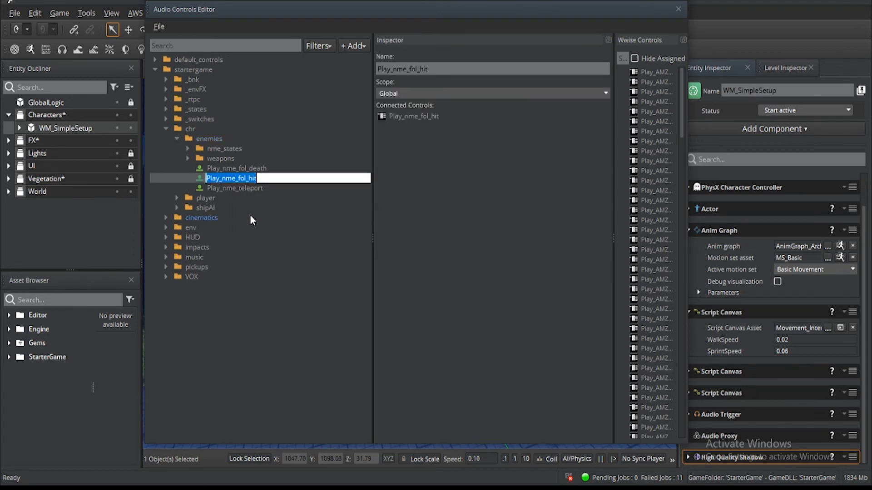
pyautogui.click(677, 9)
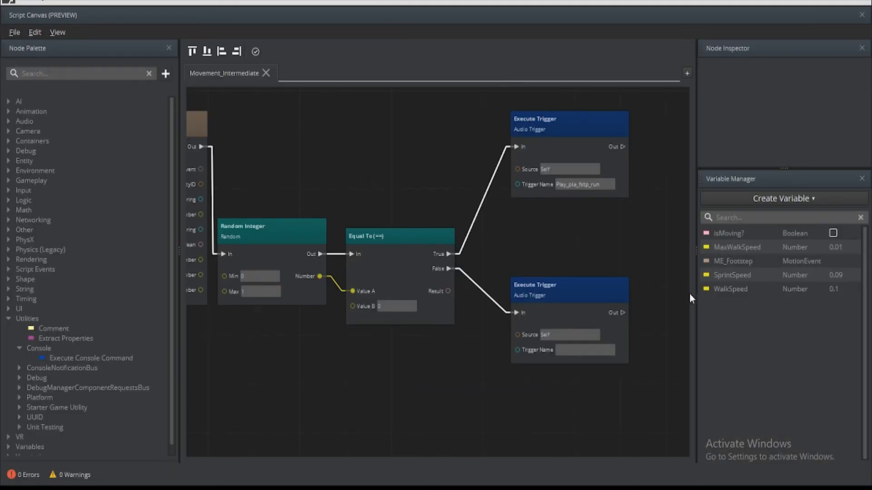
# Set the lower Execute Trigger's Trigger Name to Play_nme_fol_hit, then save the graph and close the script editor
pyautogui.click(587, 349)
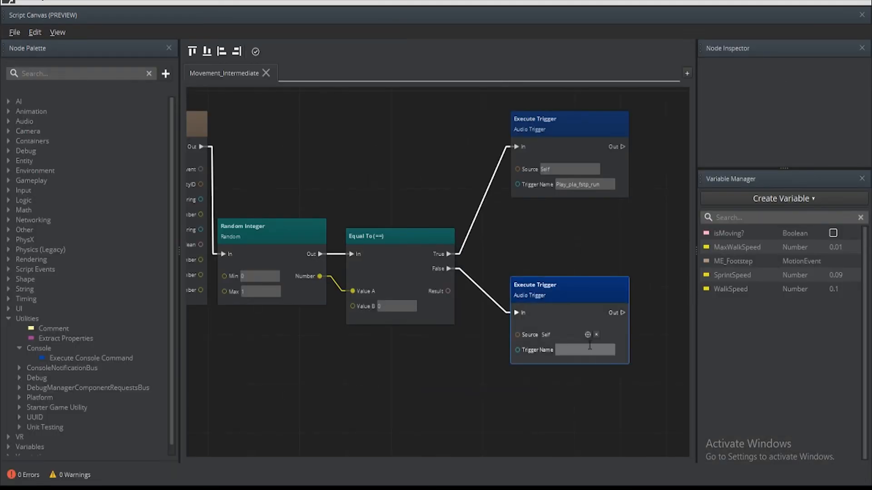
pyautogui.click(586, 350)
pyautogui.hotkey('ctrl', 'v')
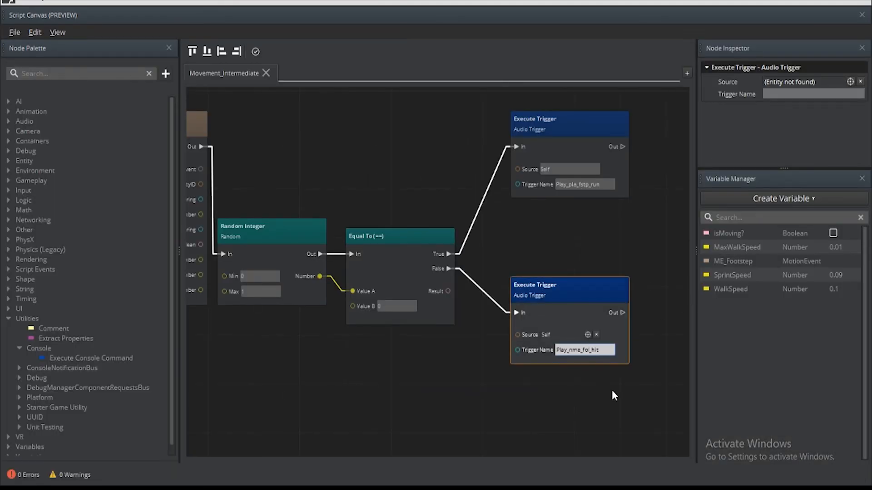
pyautogui.click(614, 394)
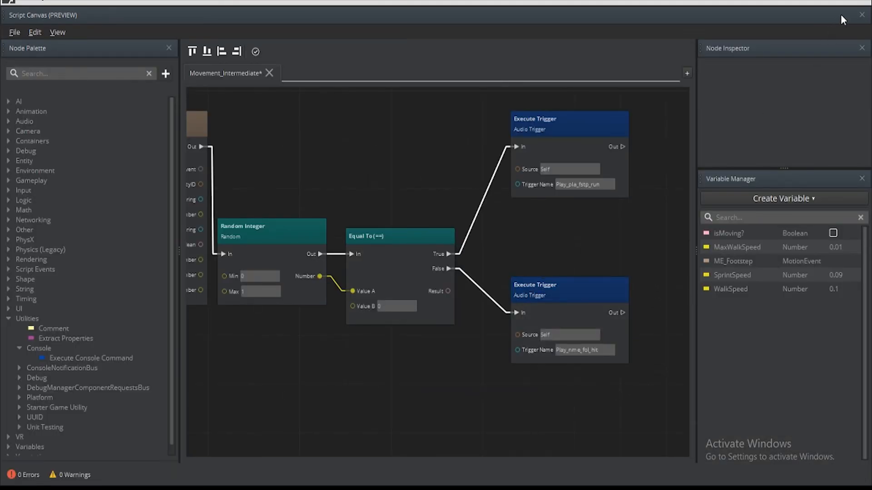
pyautogui.click(862, 15)
pyautogui.click(390, 251)
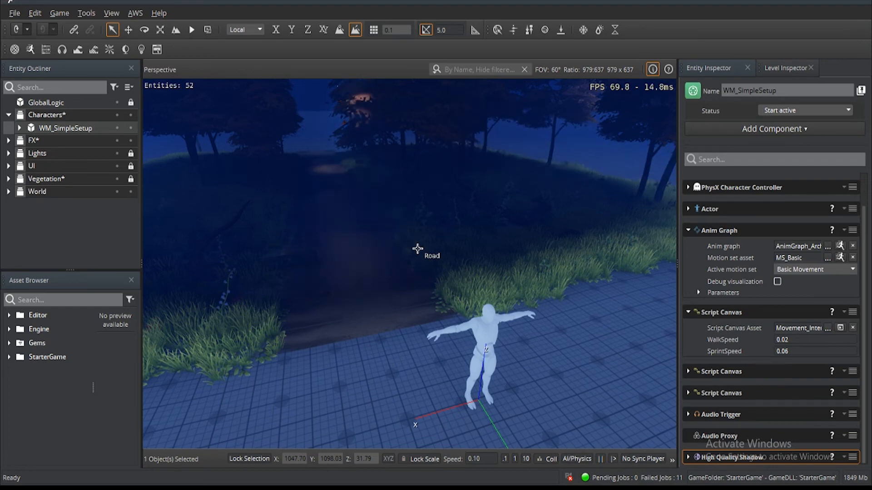
# Run the game and walk the character forward along the path to test the random footstep sounds
pyautogui.hotkey('ctrl', 'g')
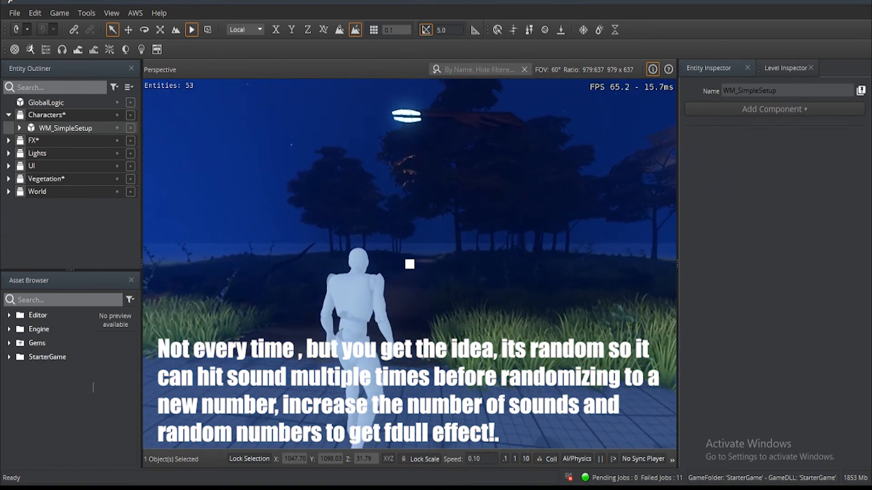
pyautogui.press('w')
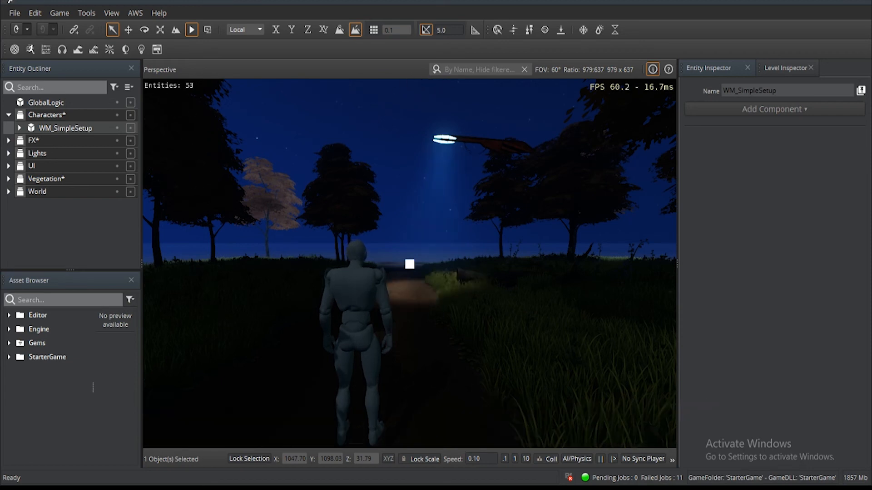
pyautogui.press('w')
pyautogui.press('w')
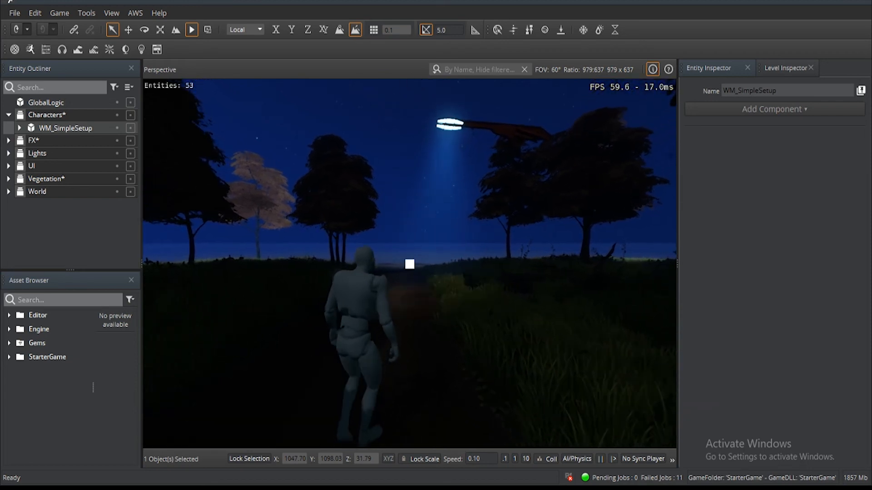
pyautogui.press('w')
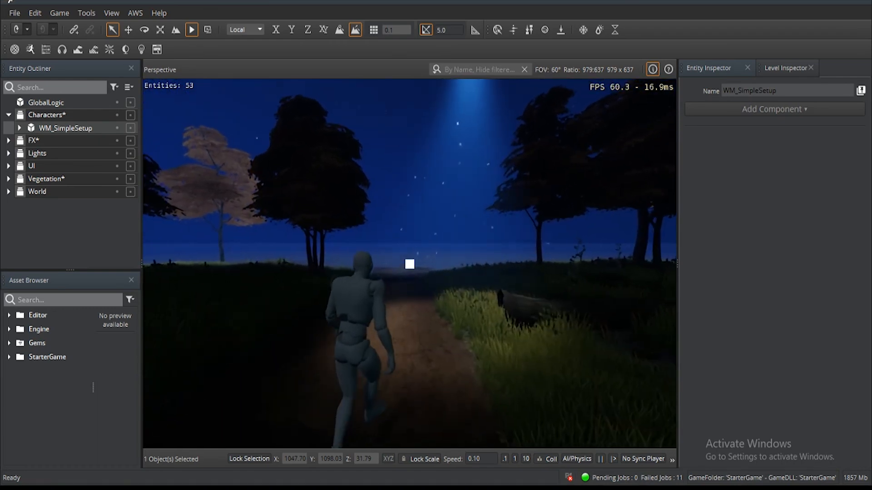
pyautogui.press('w')
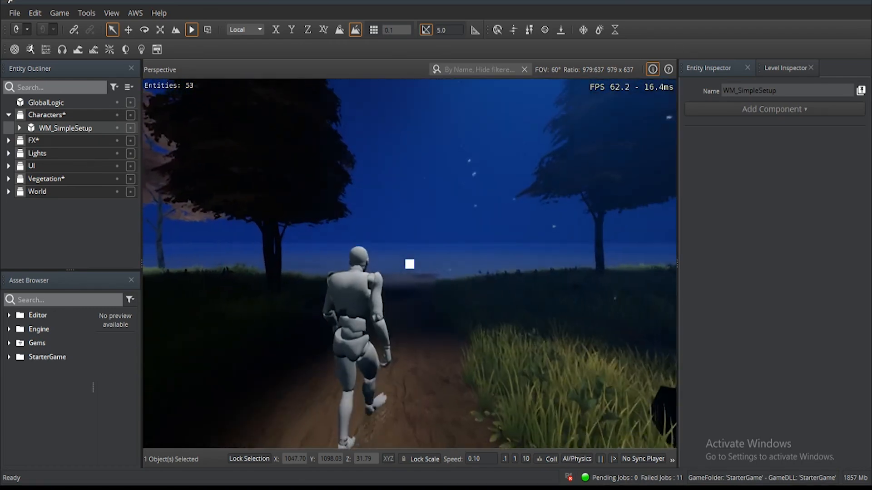
pyautogui.press('w')
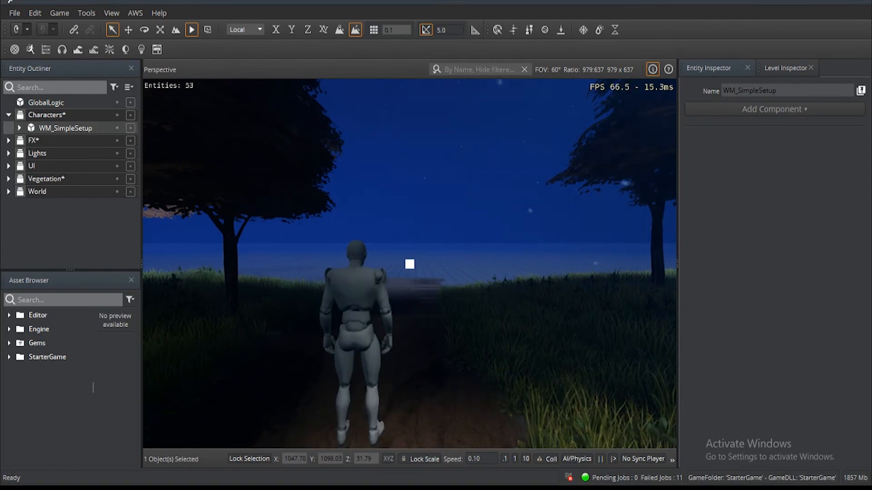